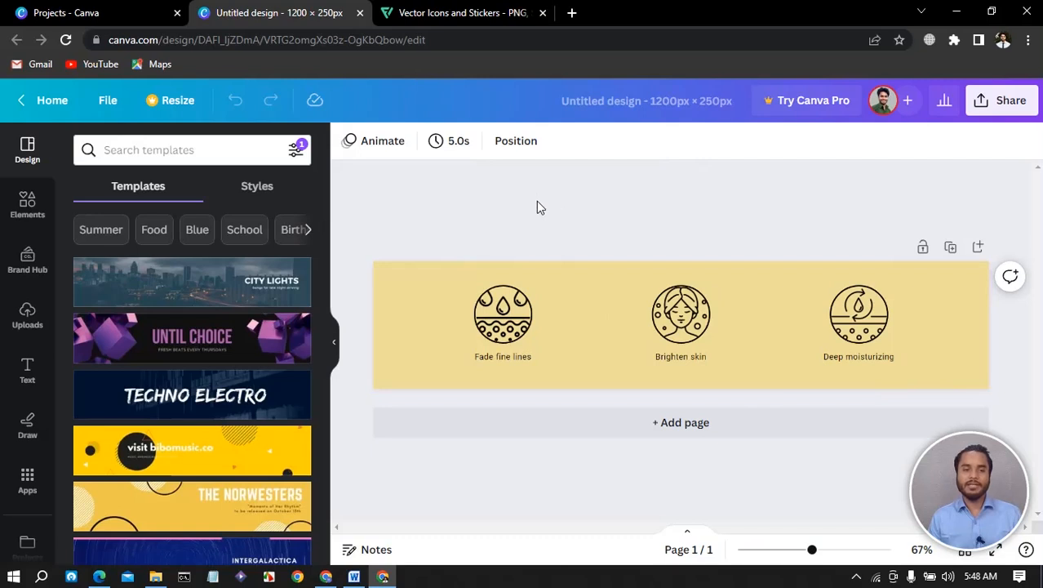
# Step: Open the custom-size form on the Projects page and create a 1200 × 250 px design from the recent sizes
pyautogui.click(73, 15)
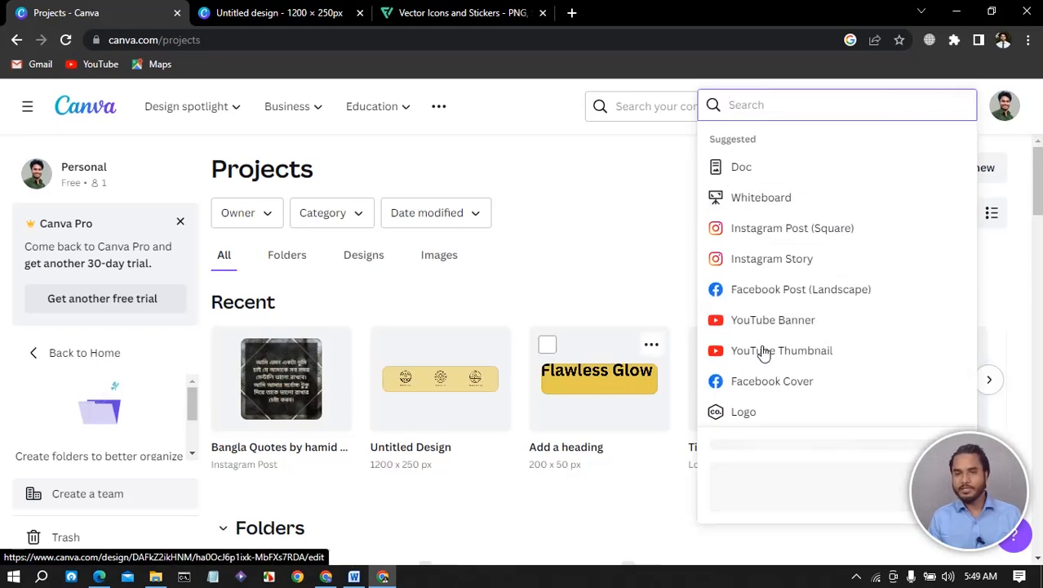
pyautogui.scroll(-5, 763, 408)
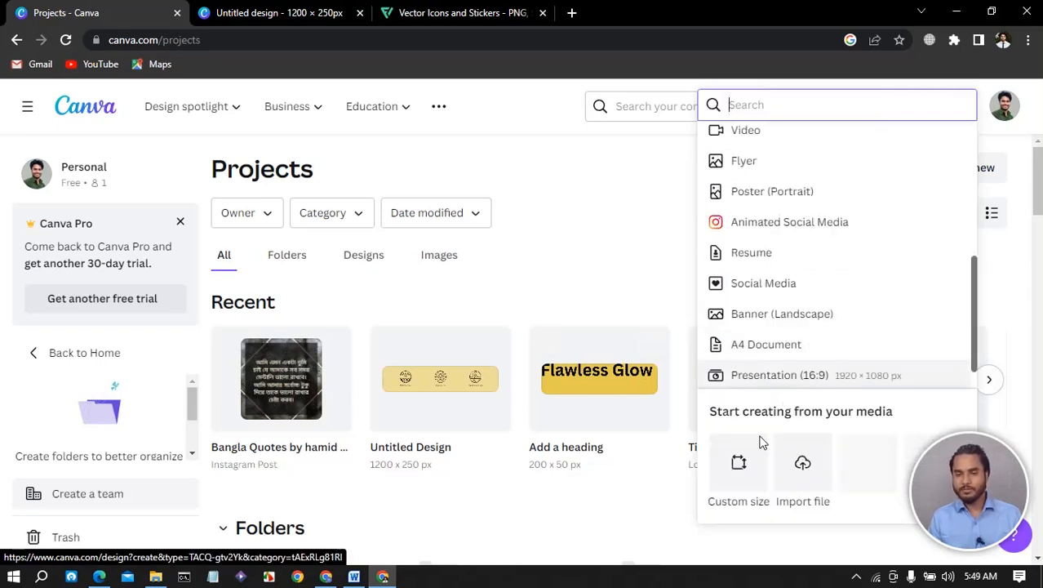
pyautogui.click(735, 486)
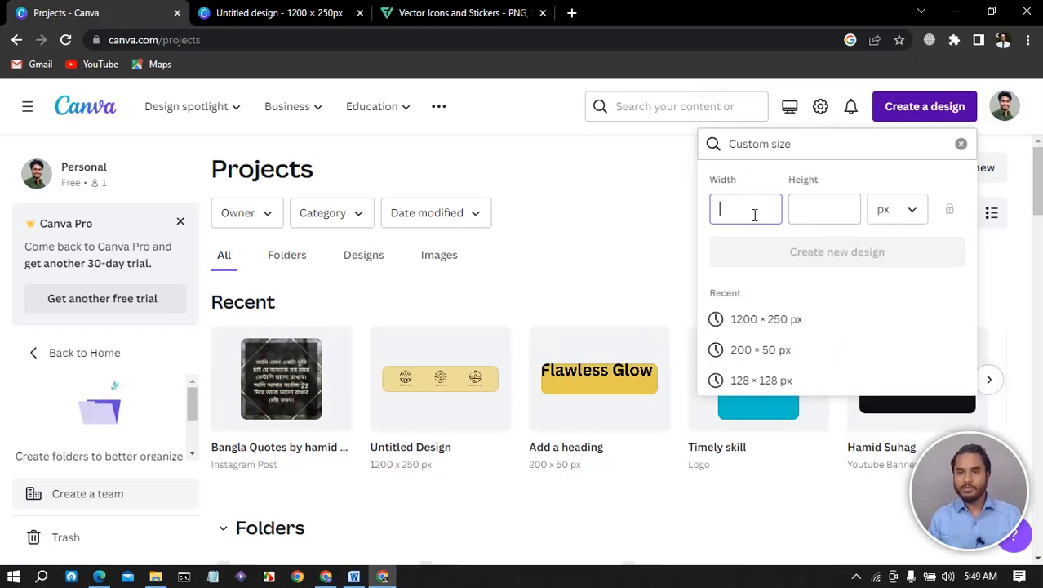
pyautogui.click(774, 321)
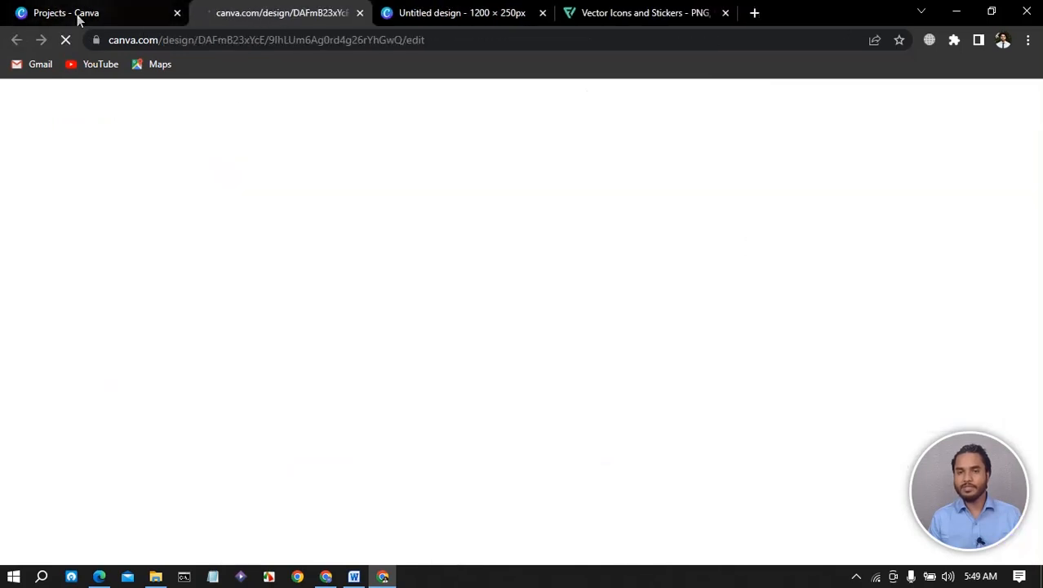
# Step: Create a custom-size design of 1280 × 250 px and close the newly opened 1200 × 250 px design
pyautogui.click(79, 18)
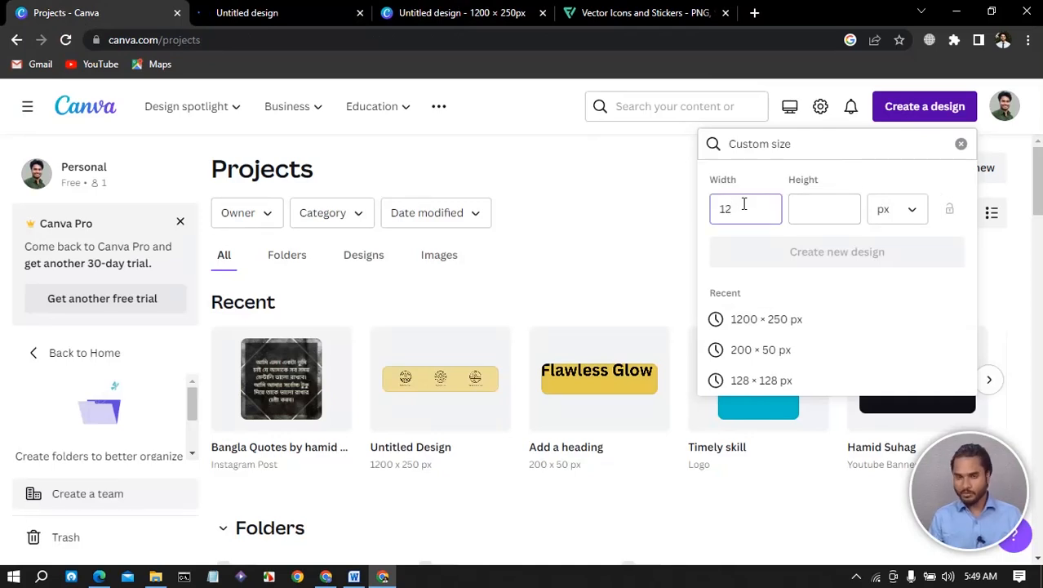
pyautogui.click(800, 209)
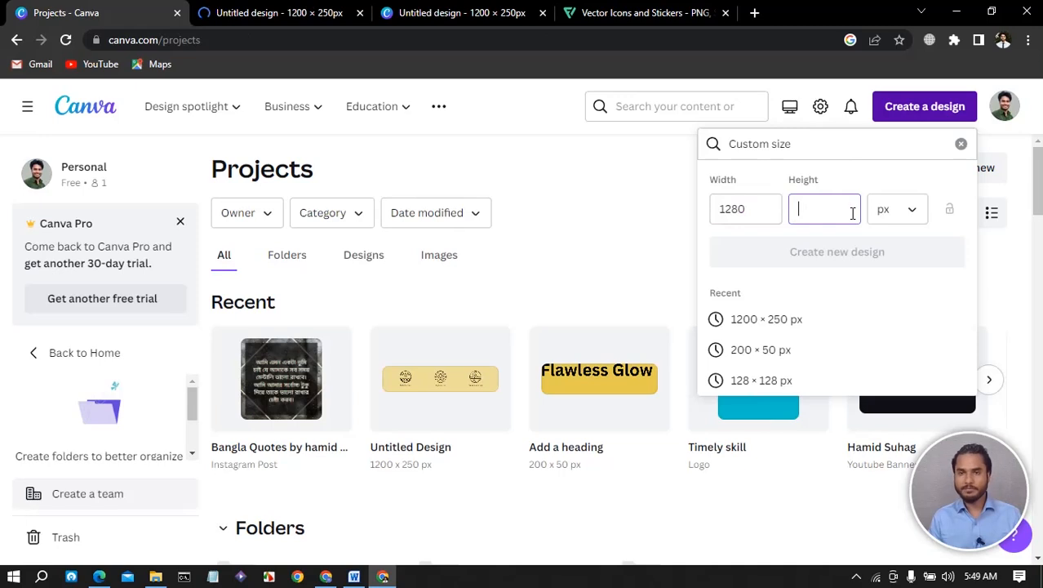
pyautogui.write('250')
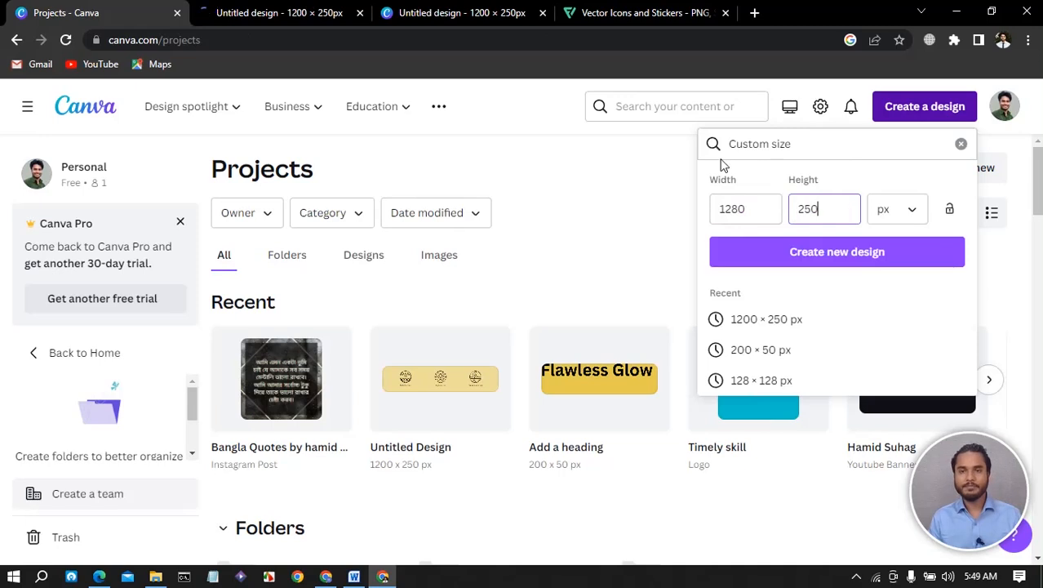
pyautogui.click(830, 253)
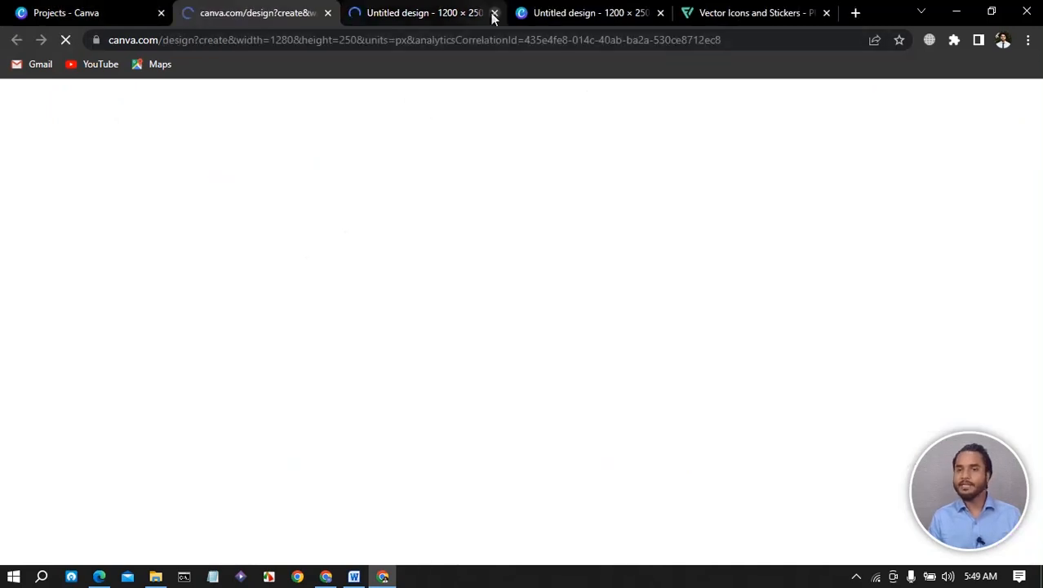
pyautogui.click(494, 13)
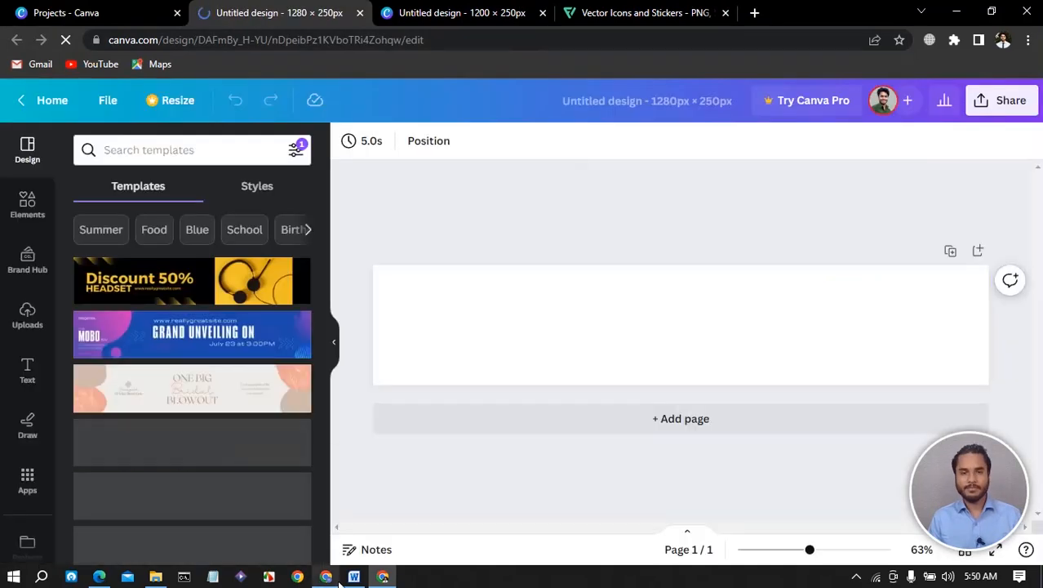
# Step: Switch to the My Store page in the other browser window and sample the gold background colour of the icon banner
pyautogui.moveTo(325, 576)
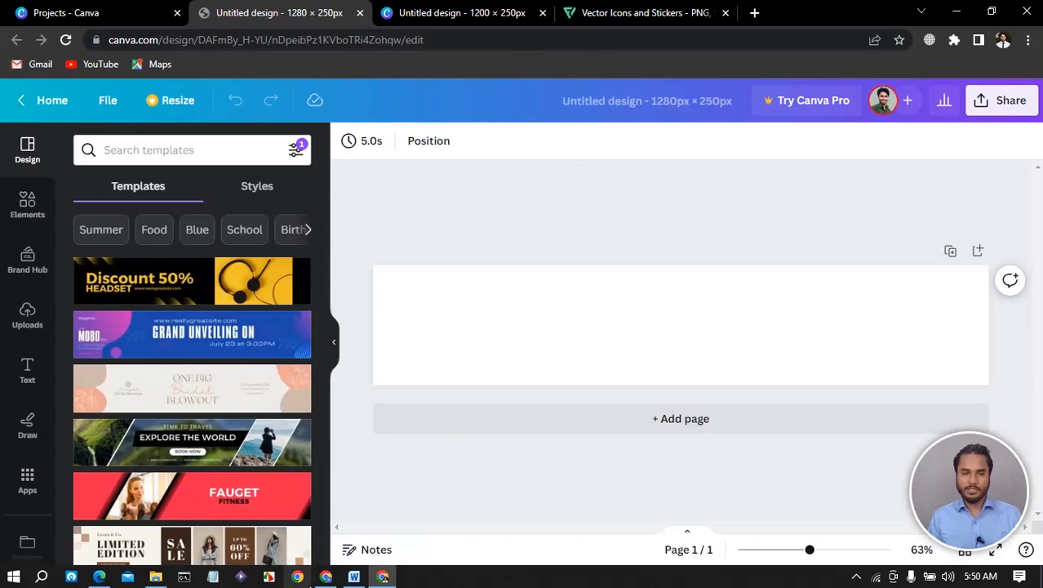
pyautogui.click(331, 531)
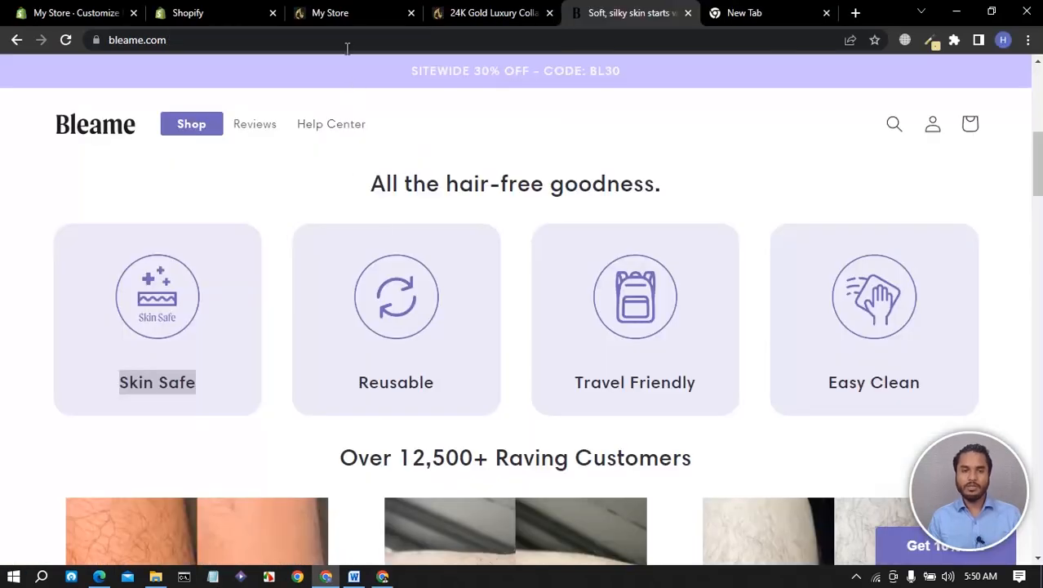
pyautogui.click(353, 17)
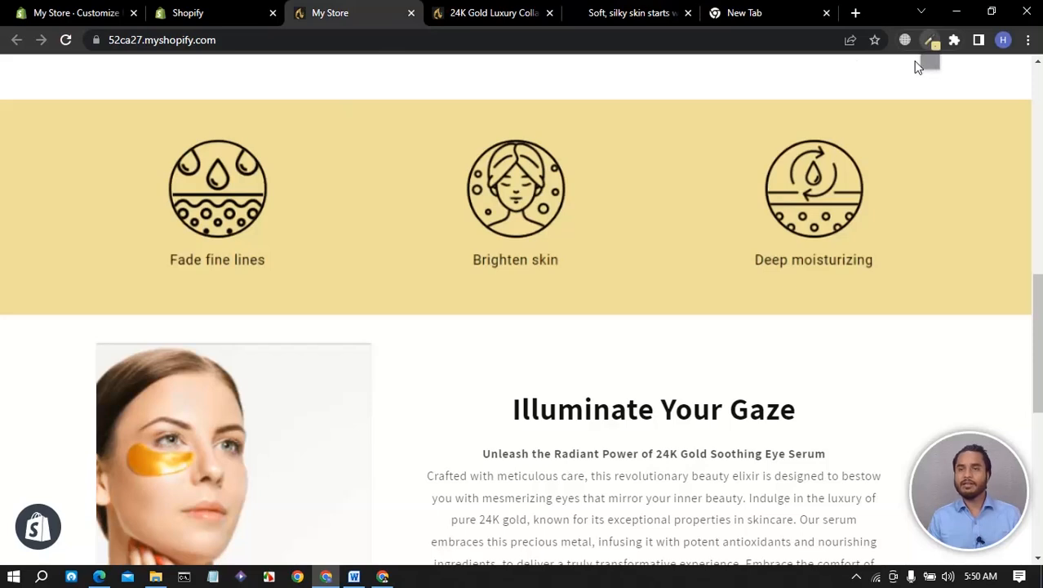
pyautogui.click(929, 40)
pyautogui.click(876, 66)
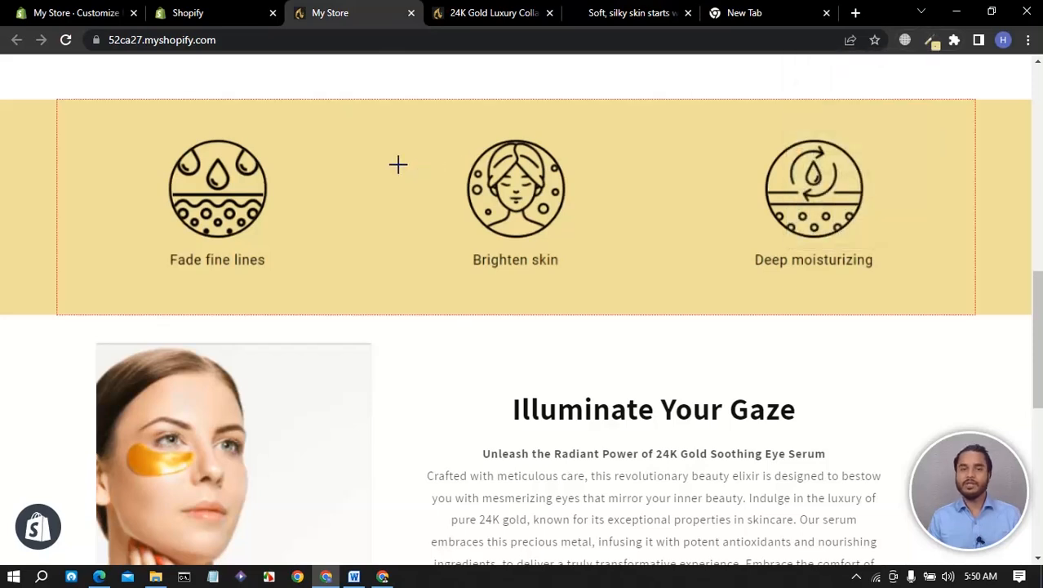
pyautogui.click(397, 164)
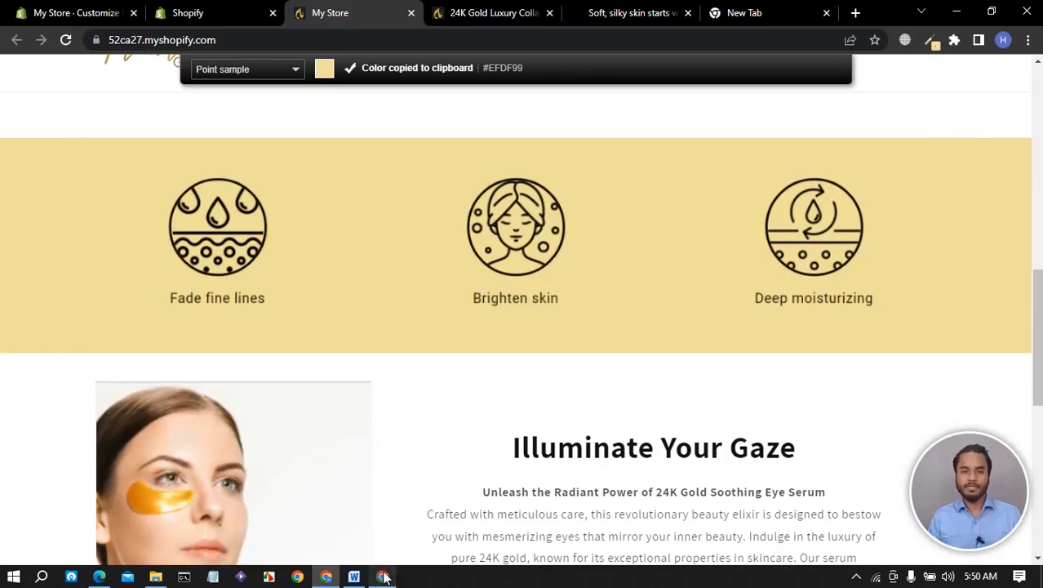
# Step: Return to the blank 1280 × 250 px design and set its background colour to #EFDF99
pyautogui.click(381, 576)
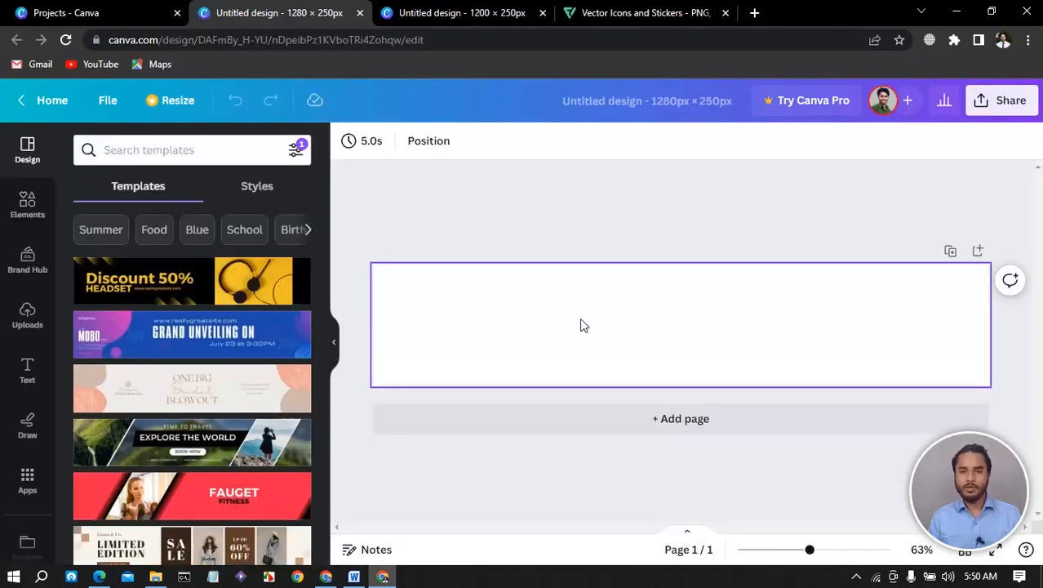
pyautogui.click(635, 336)
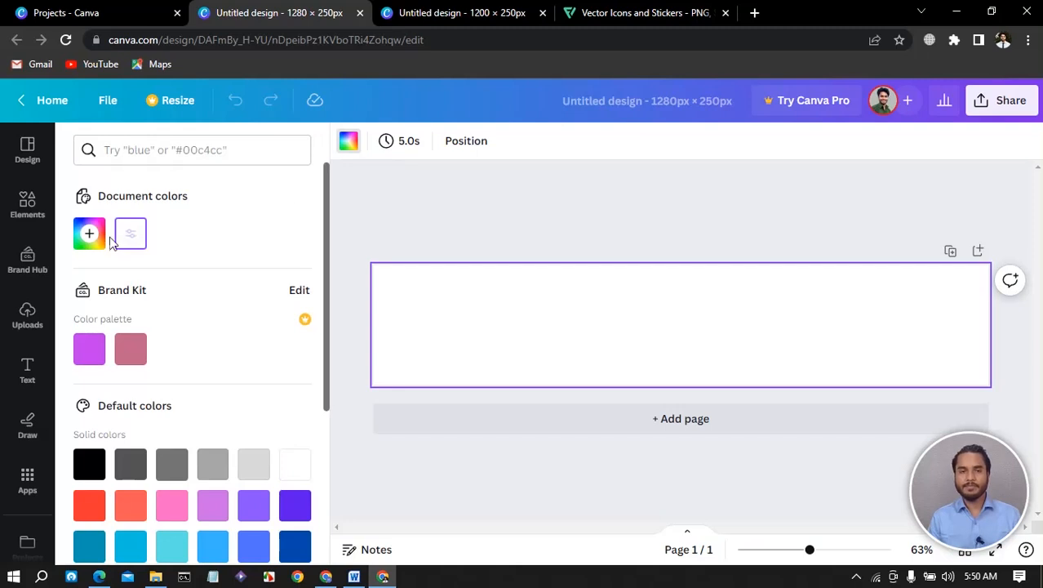
pyautogui.click(89, 235)
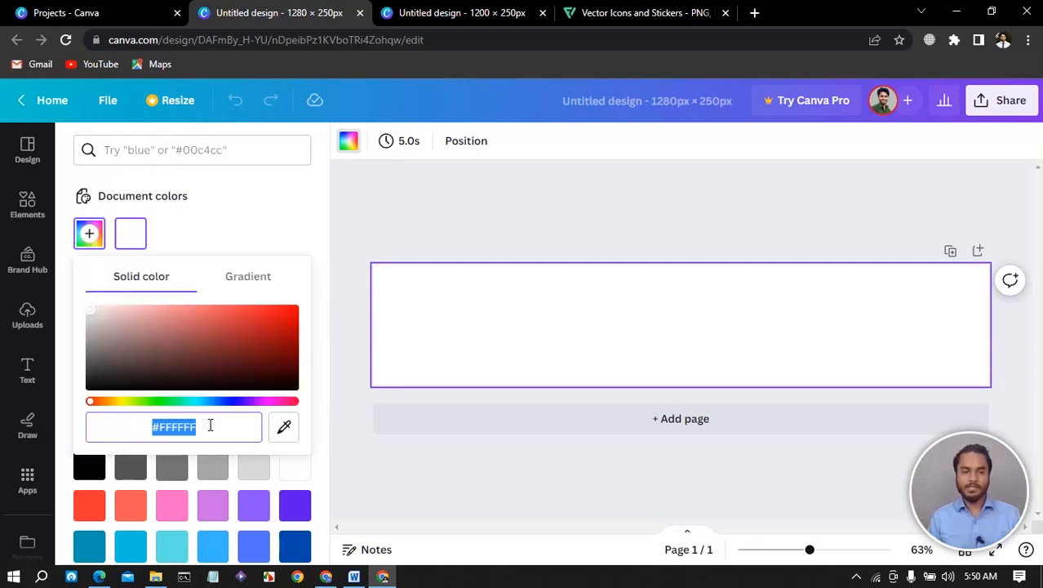
pyautogui.hotkey('ctrl', 'v')
pyautogui.click(365, 215)
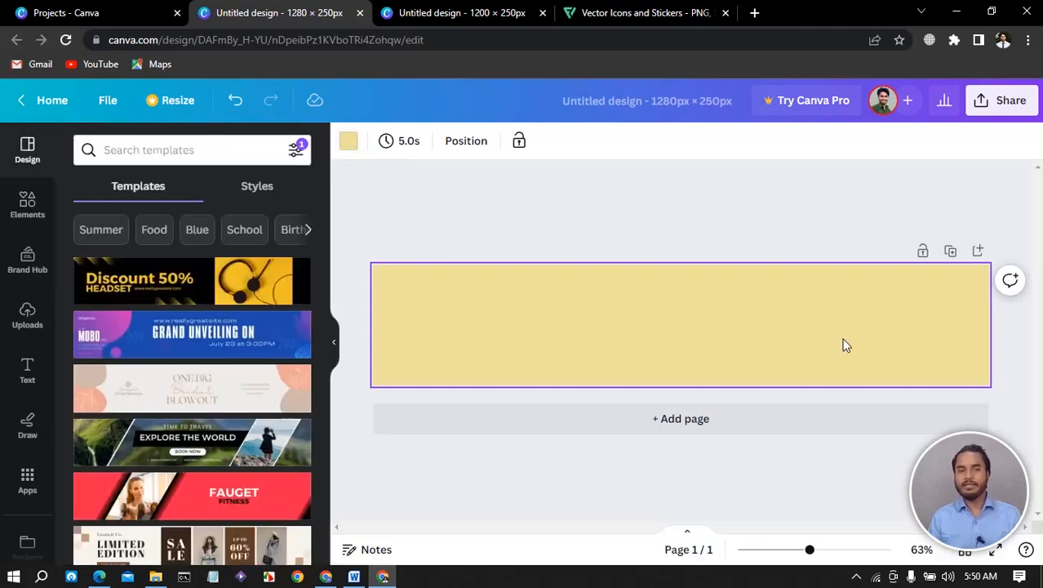
# Step: Open the elements library and start a search
pyautogui.click(38, 221)
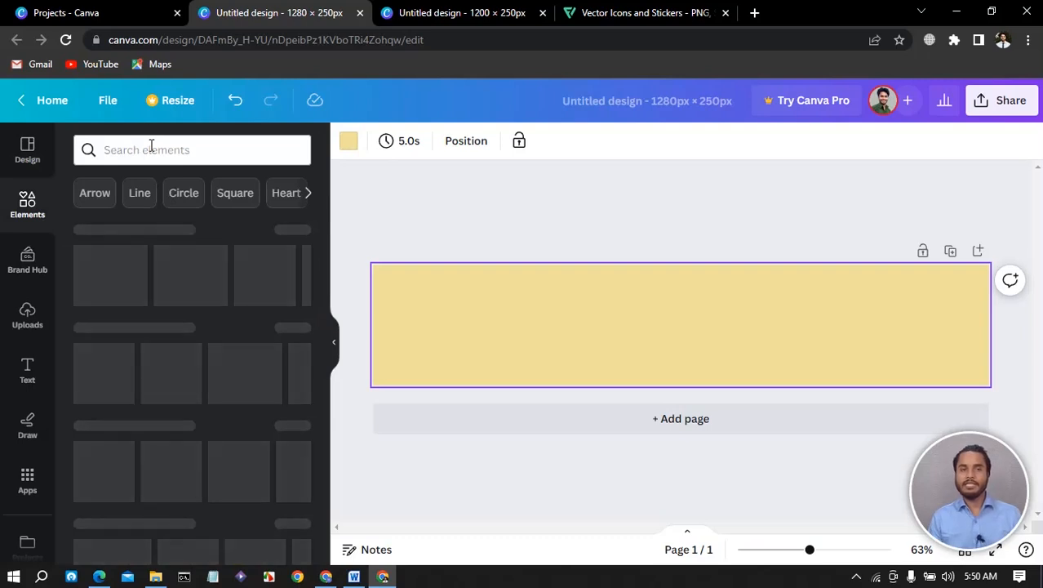
pyautogui.click(151, 149)
pyautogui.hotkey('ctrl', 'v')
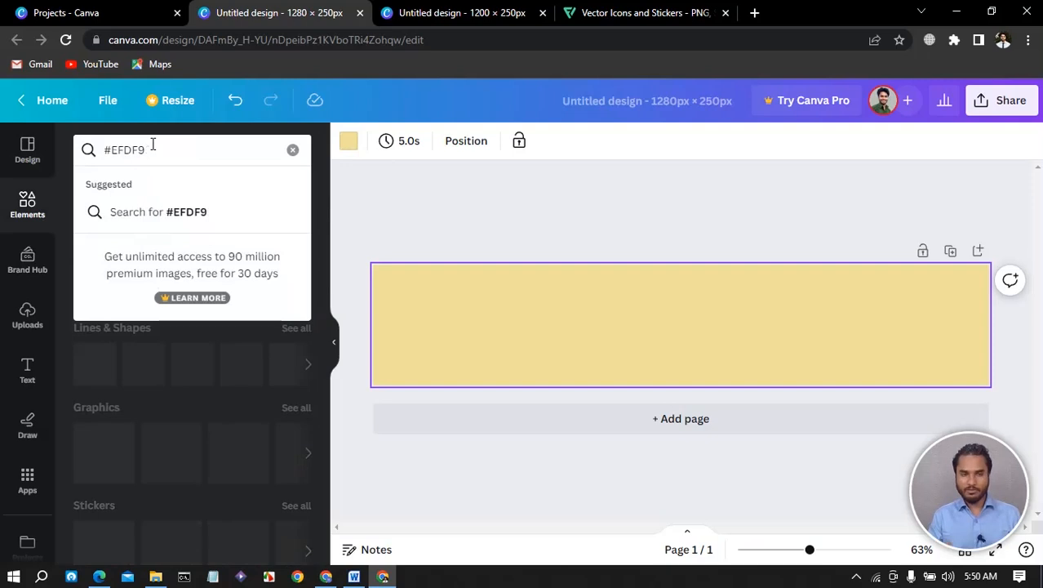
pyautogui.press('BackSpace')
pyautogui.press('BackSpace')
pyautogui.press('BackSpace')
pyautogui.press('BackSpace')
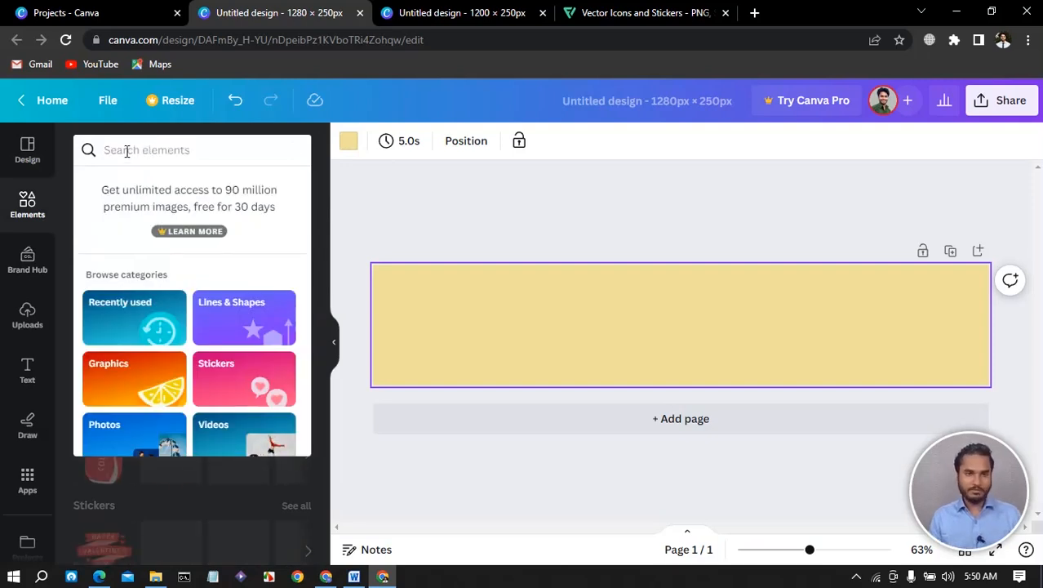
# Step: Search the elements library for Skin Safe using the copied text from the clipboard history
pyautogui.press('super+v')
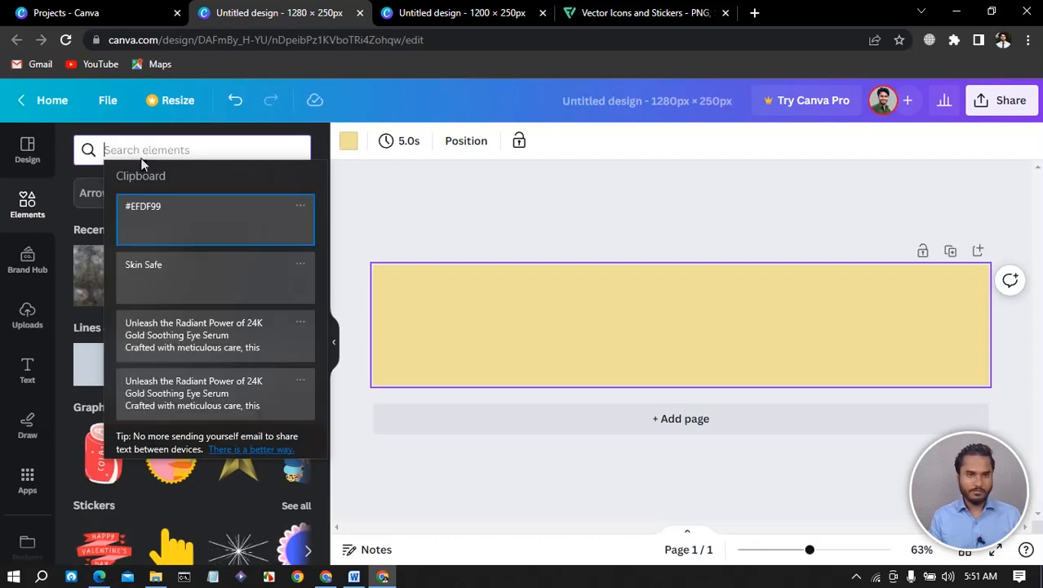
pyautogui.click(180, 150)
pyautogui.hotkey('ctrl', 'v')
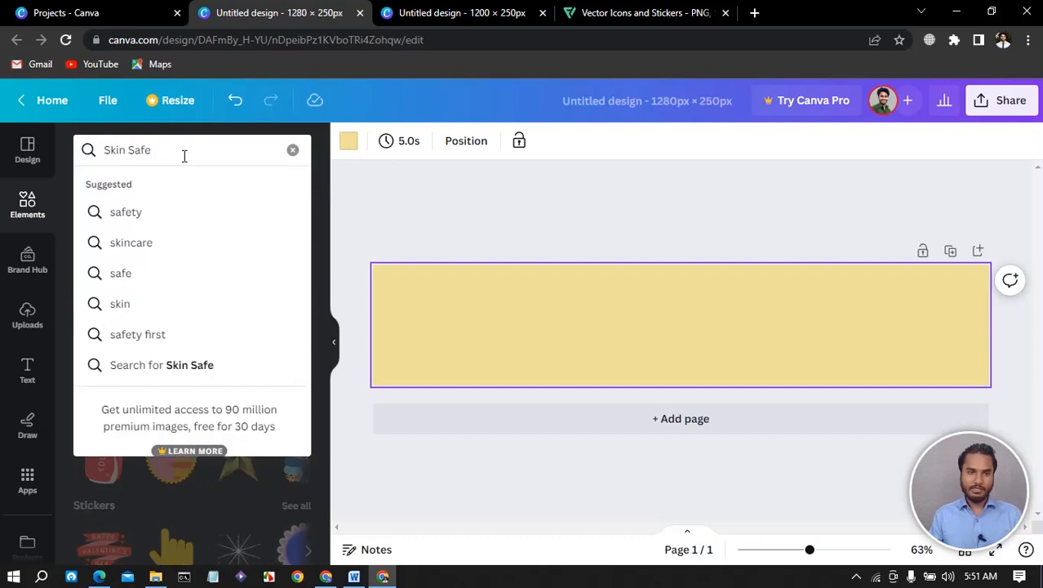
pyautogui.press('Return')
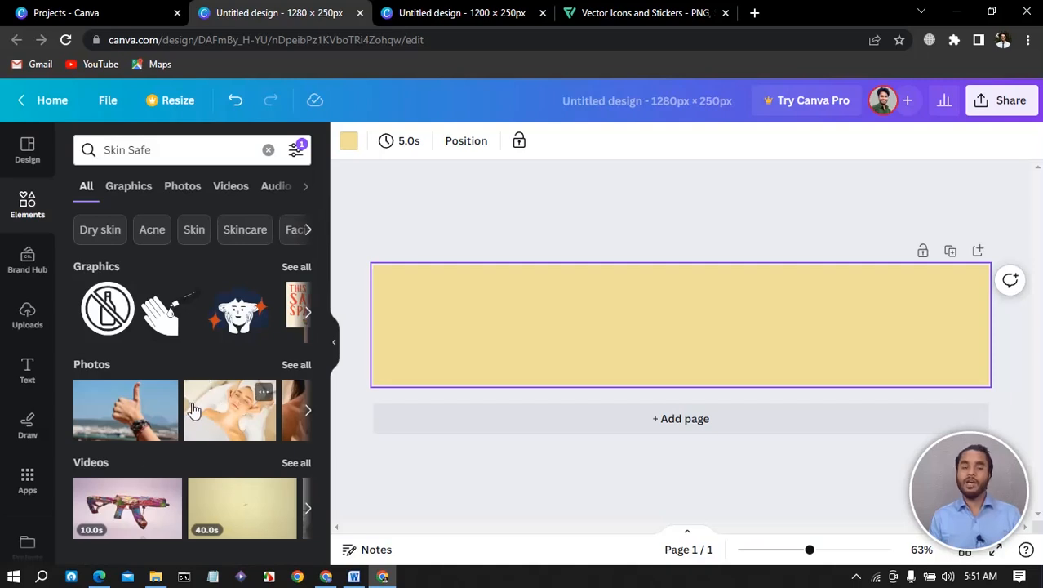
# Step: Switch to the Flaticon site and search its icons for Skin Safe, dismissing the Google sign-in prompt
pyautogui.click(581, 13)
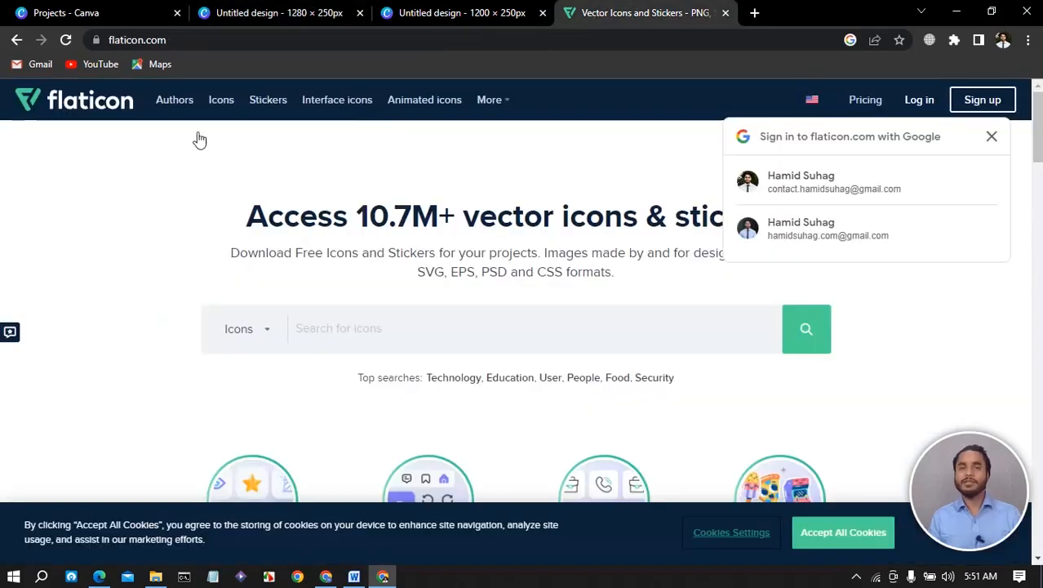
pyautogui.click(991, 138)
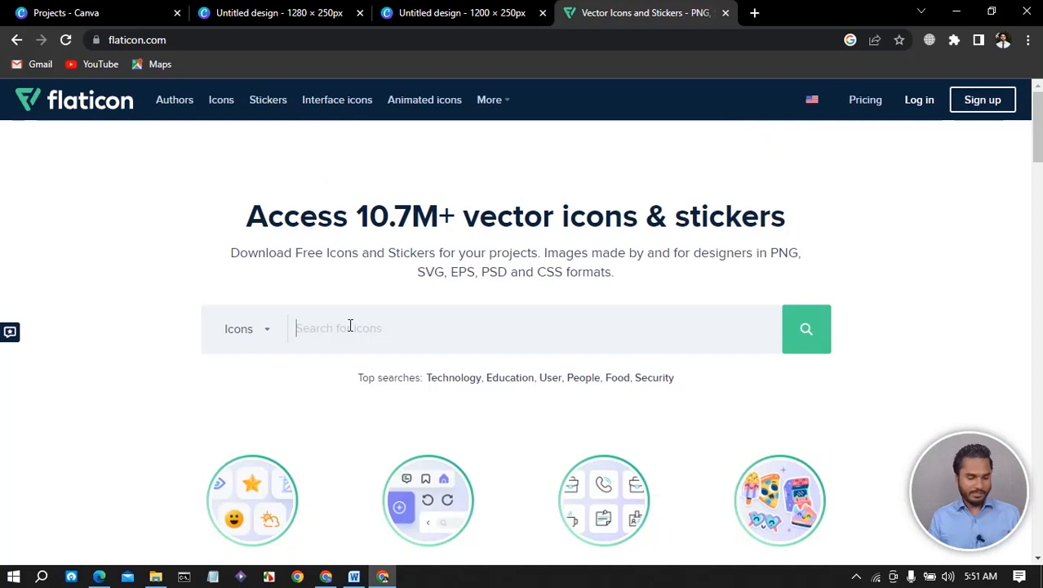
pyautogui.press('super+v')
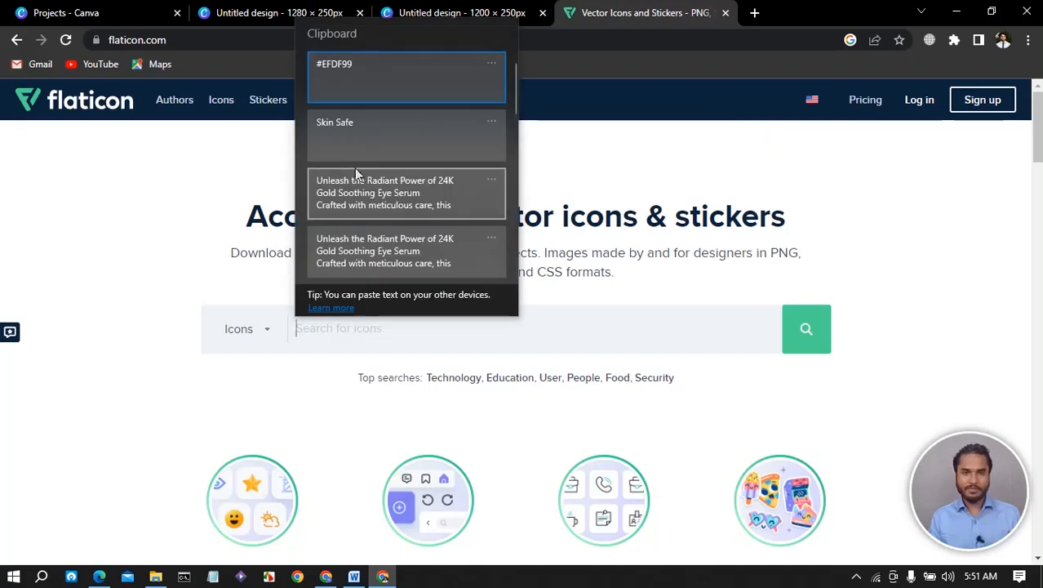
pyautogui.click(351, 140)
pyautogui.click(807, 344)
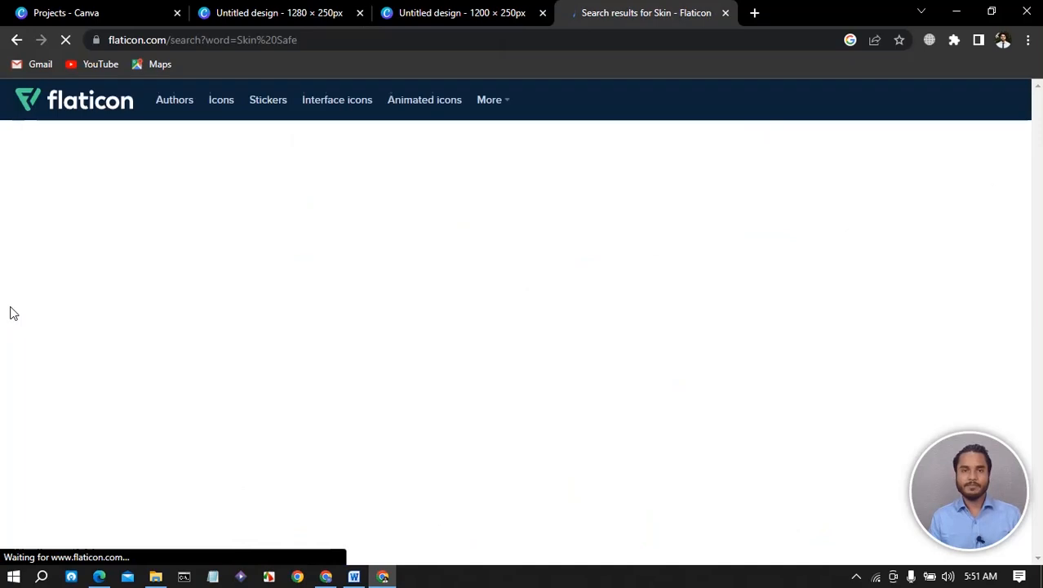
# Step: Open the first Skin Care face icon in the Flaticon results and download it as a 512px PNG
pyautogui.scroll(-3, 611, 345)
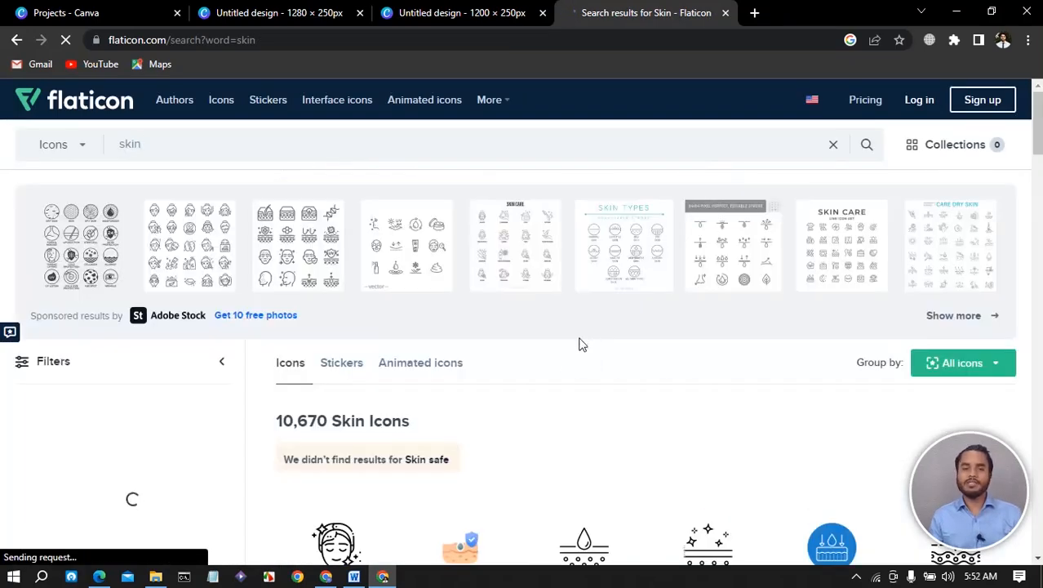
pyautogui.scroll(-3, 579, 344)
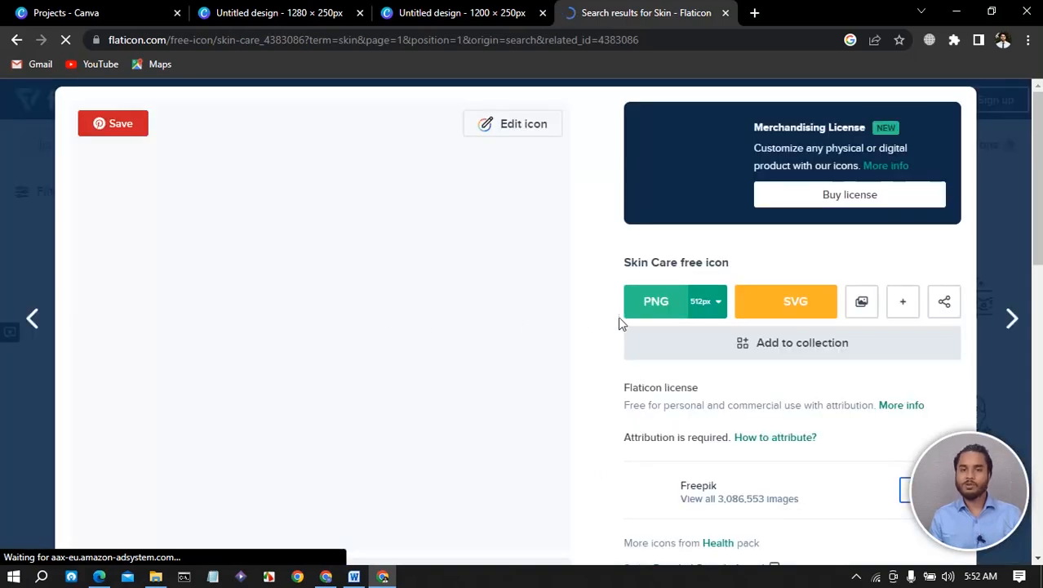
pyautogui.click(706, 305)
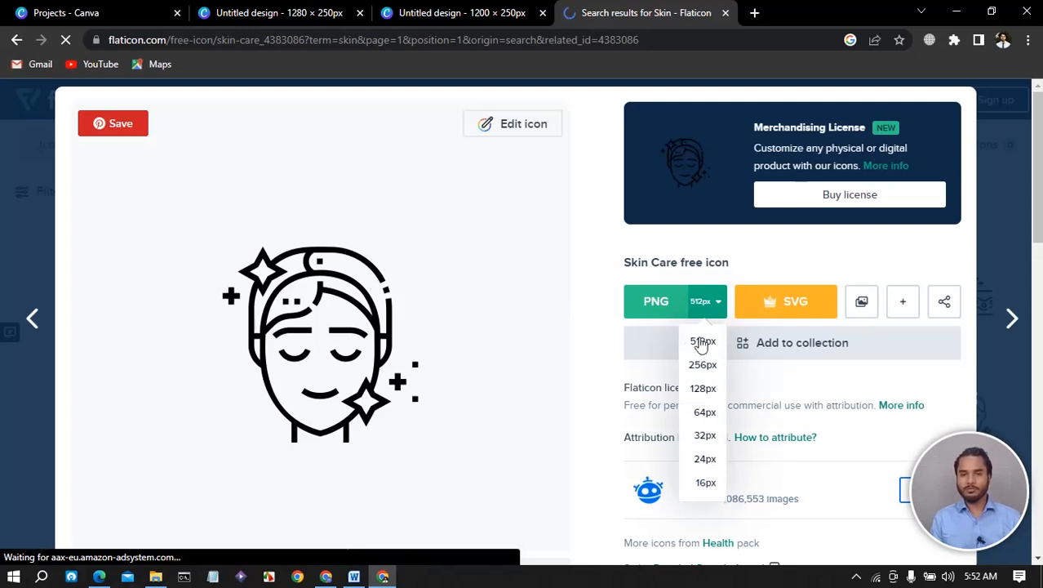
pyautogui.click(653, 302)
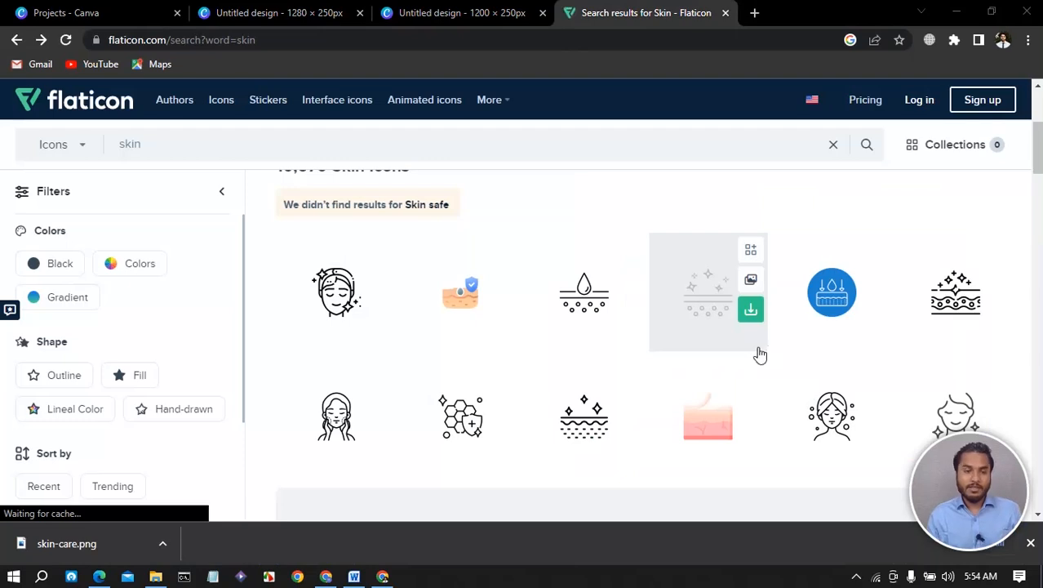
# Step: Switch back to the 1280 × 250 px Canva design and upload skin-care.png from the Downloads folder
pyautogui.click(114, 17)
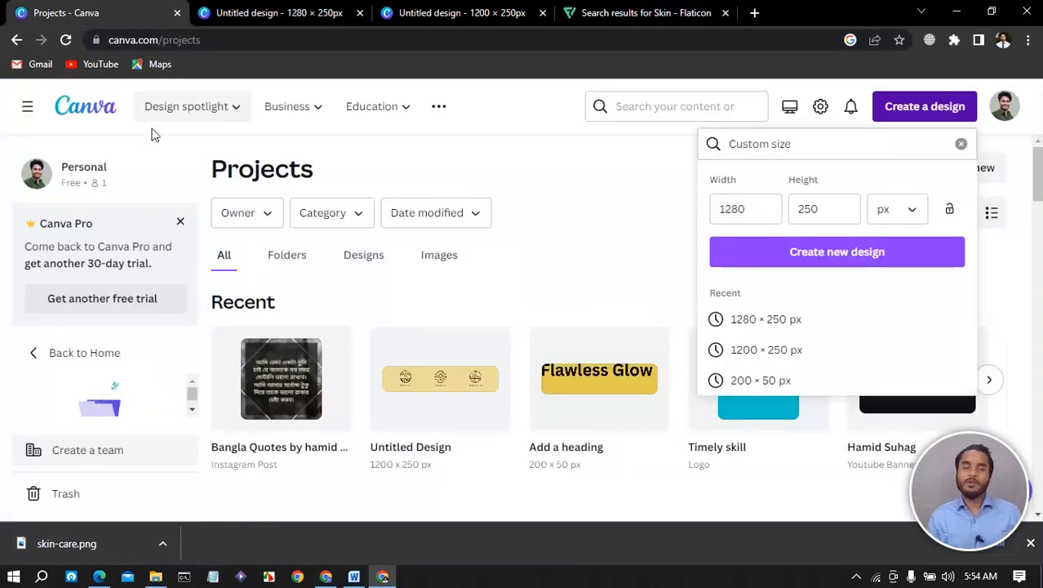
pyautogui.click(230, 14)
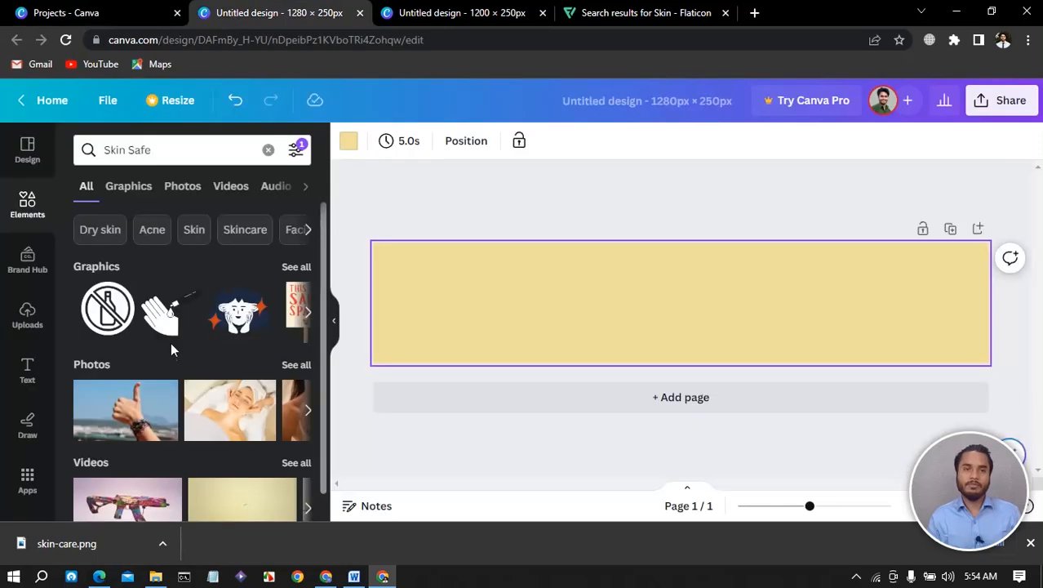
pyautogui.click(26, 320)
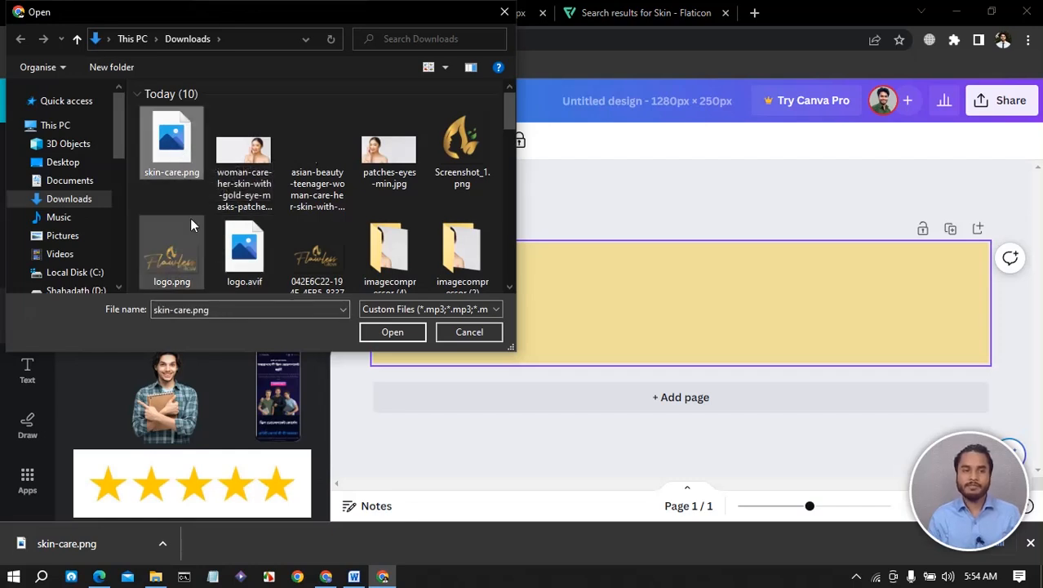
pyautogui.click(392, 331)
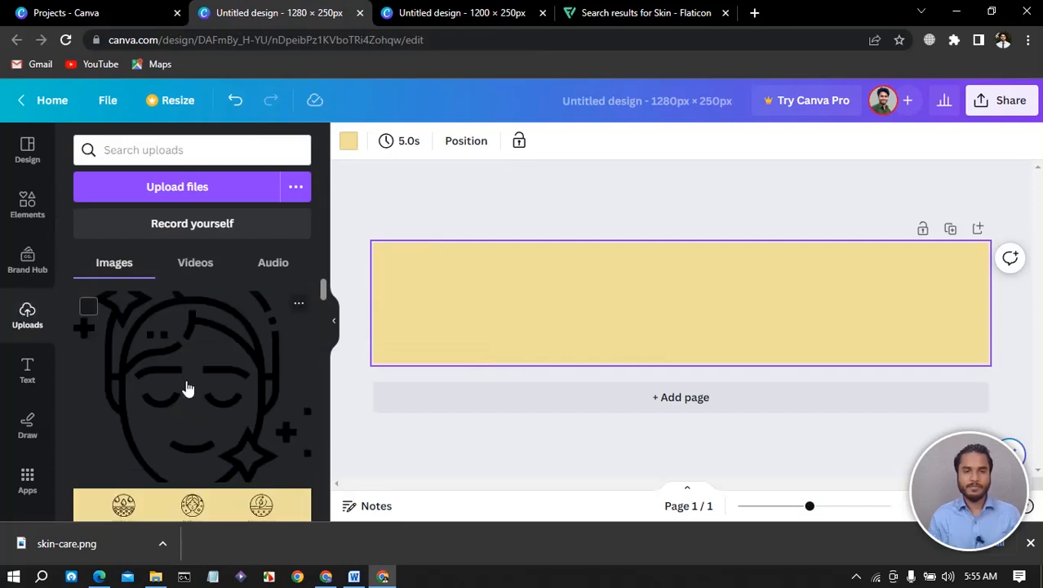
# Step: Place the uploaded face icon in the left part of the banner and scale it to about 113 × 113
pyautogui.click(210, 382)
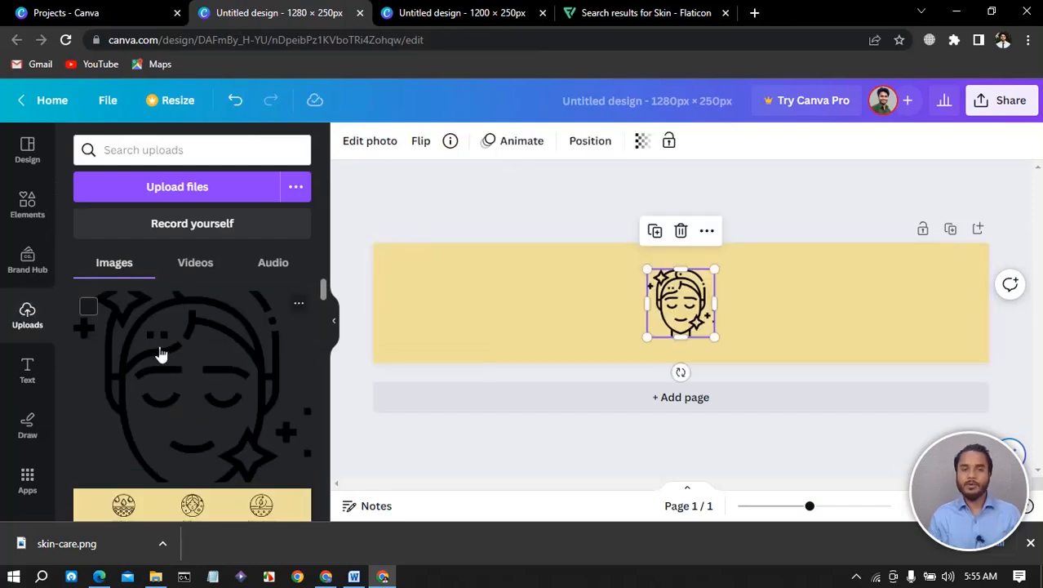
pyautogui.moveTo(654, 301); pyautogui.dragTo(531, 264)
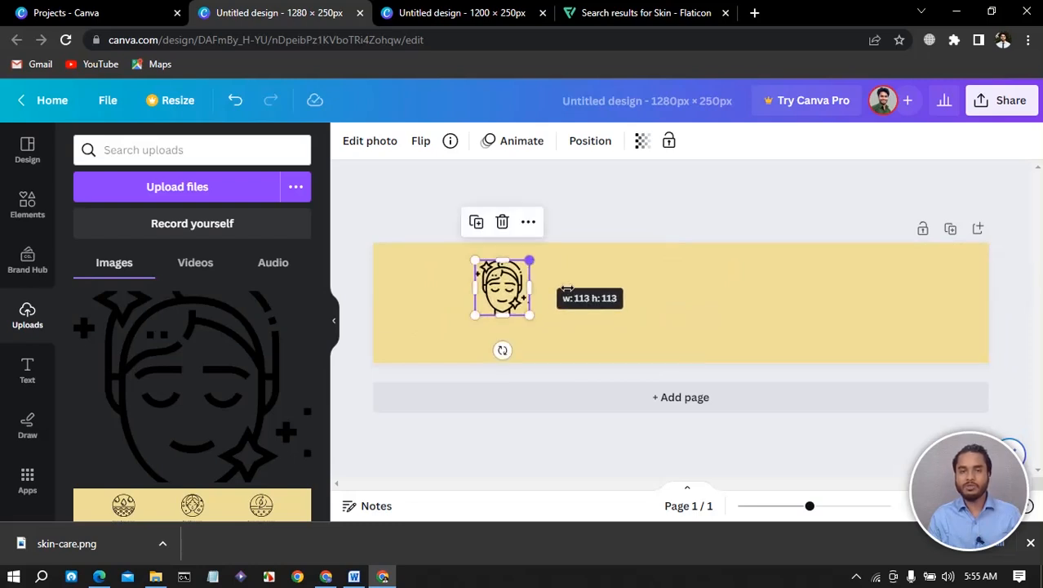
pyautogui.click(599, 286)
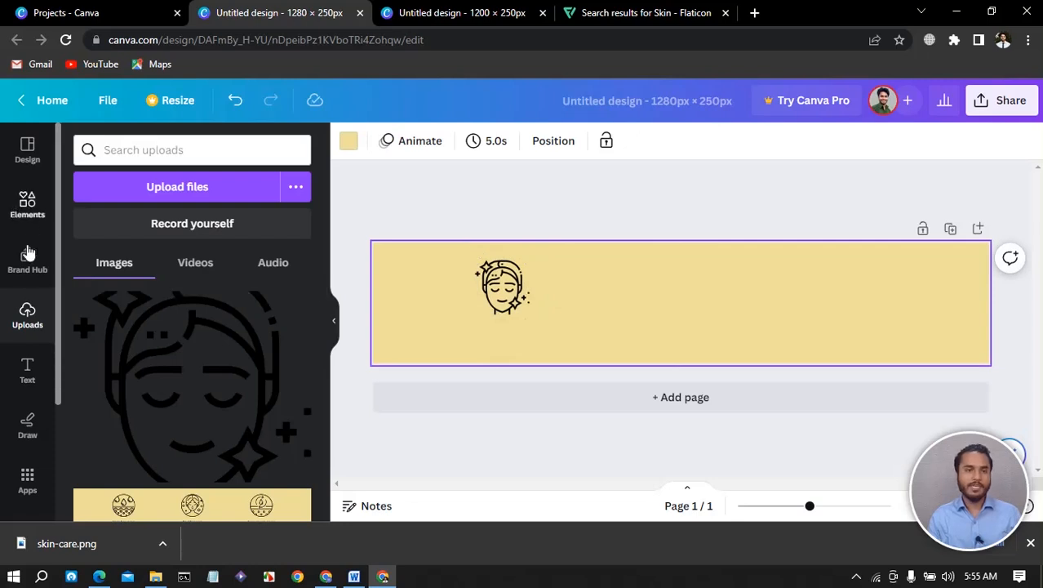
# Step: Add a subheading text element and position it just below the face icon
pyautogui.click(27, 371)
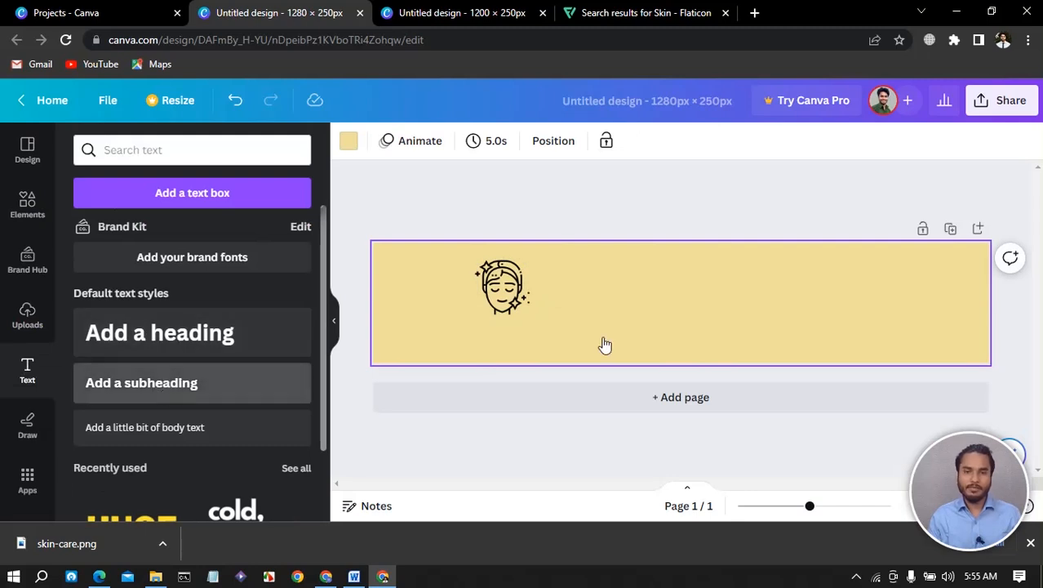
pyautogui.click(745, 307)
pyautogui.moveTo(674, 311); pyautogui.dragTo(508, 333)
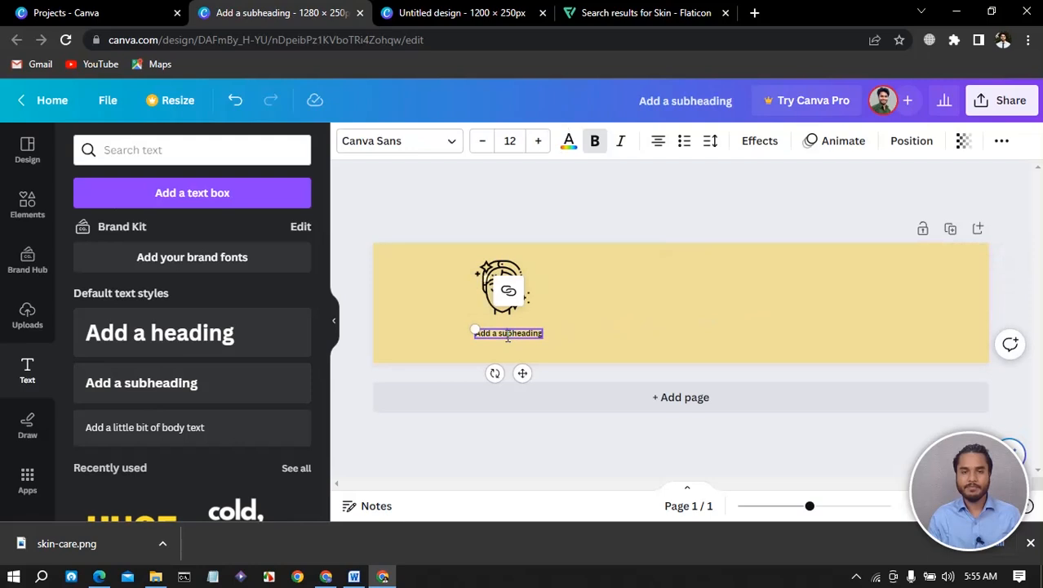
# Step: Replace the subheading's wording with Skin Safe from the clipboard history and center the label under the face icon
pyautogui.click(507, 333)
pyautogui.tripleClick(508, 333)
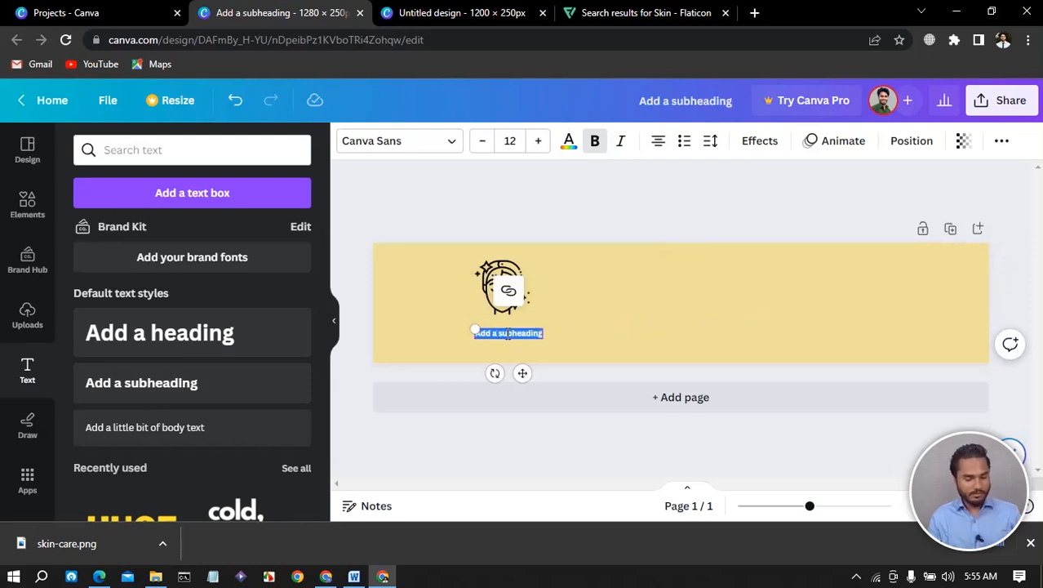
pyautogui.press('super+v')
pyautogui.click(545, 143)
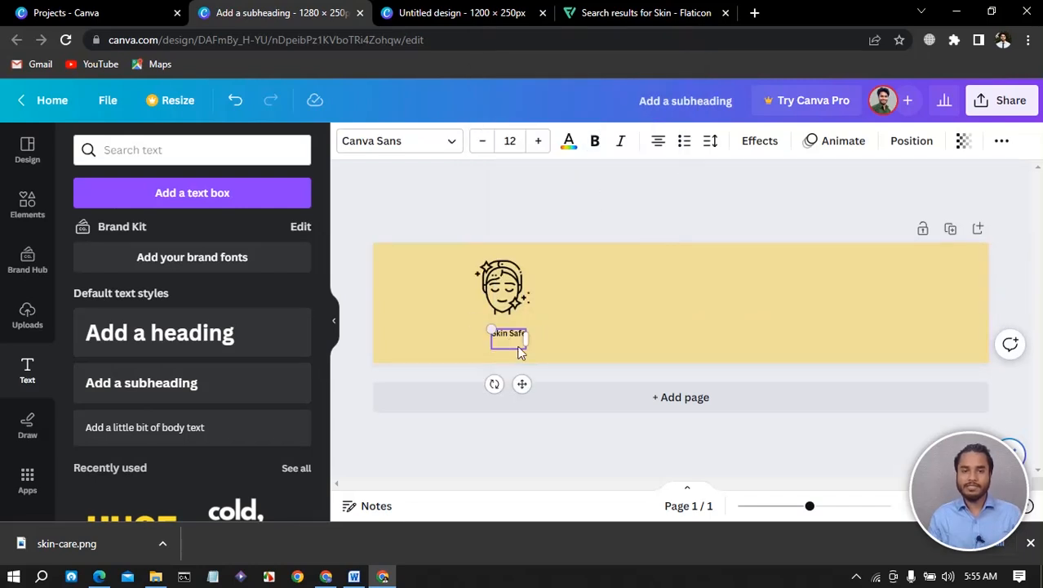
pyautogui.click(561, 329)
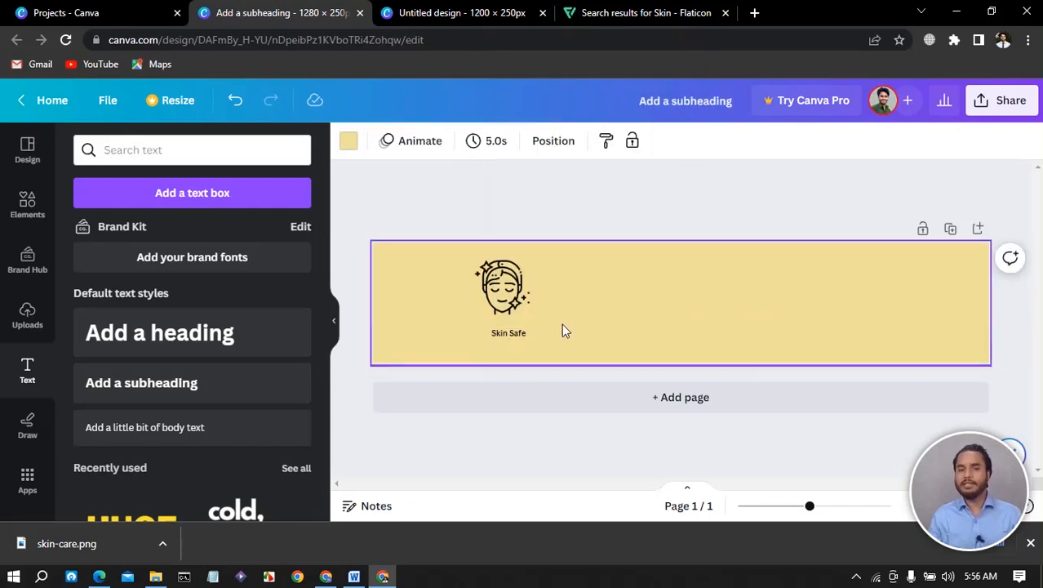
pyautogui.moveTo(516, 333); pyautogui.dragTo(507, 329)
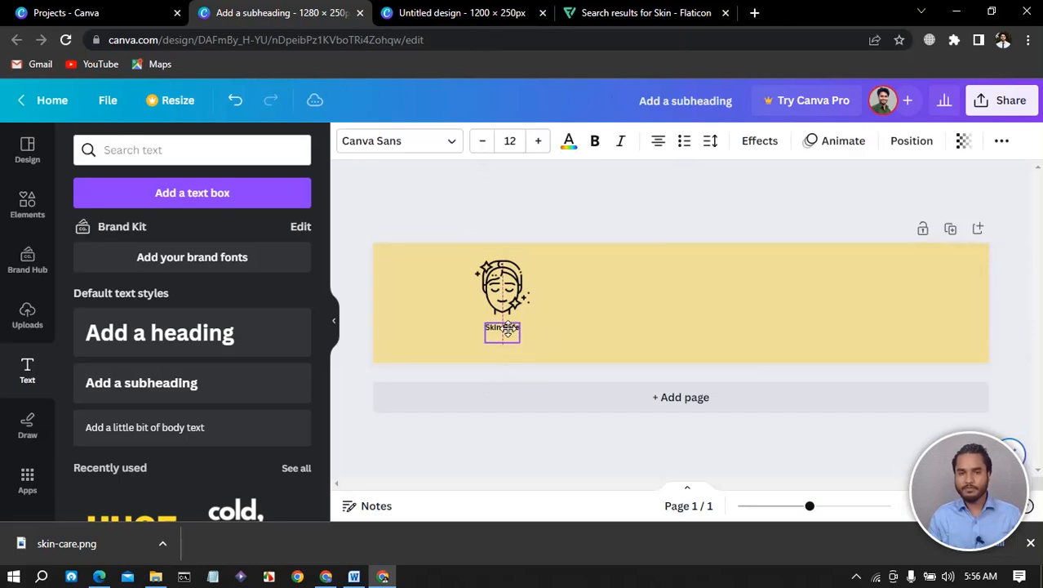
pyautogui.click(622, 322)
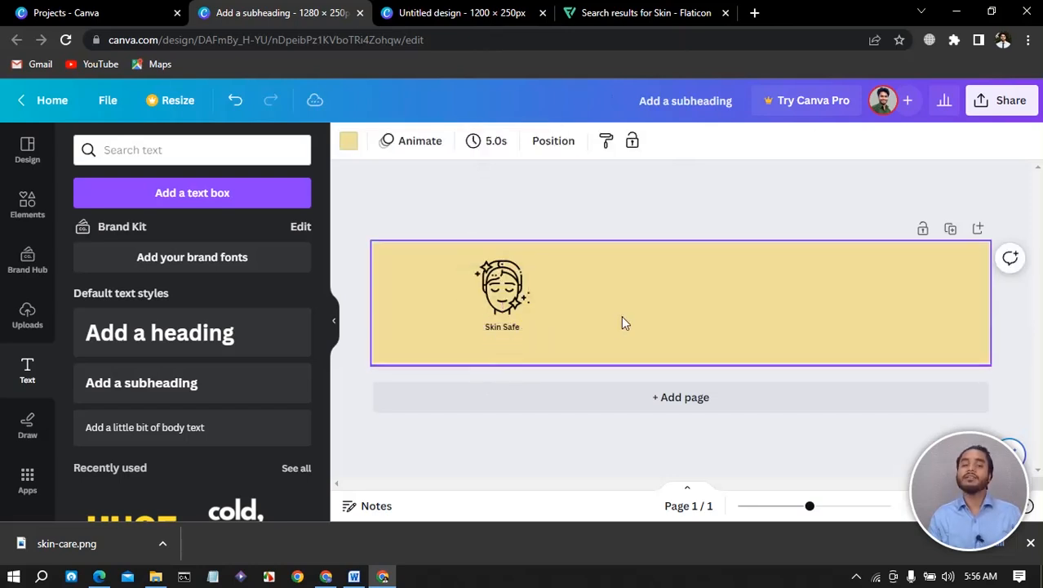
# Step: Duplicate the face icon twice, placing one copy near the middle of the banner and the other towards its right end
pyautogui.click(519, 301)
pyautogui.click(480, 226)
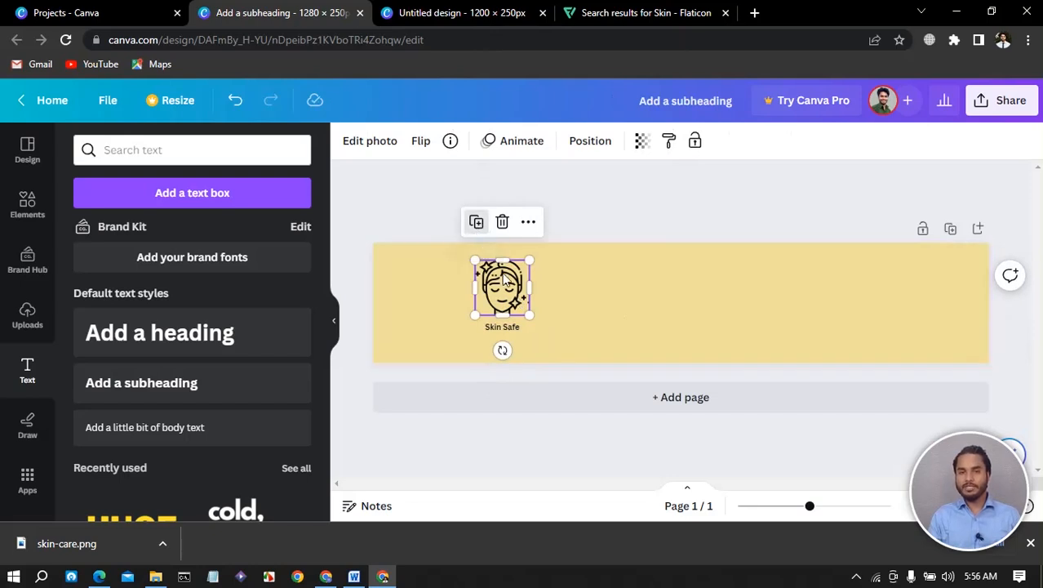
pyautogui.moveTo(508, 287); pyautogui.dragTo(641, 287)
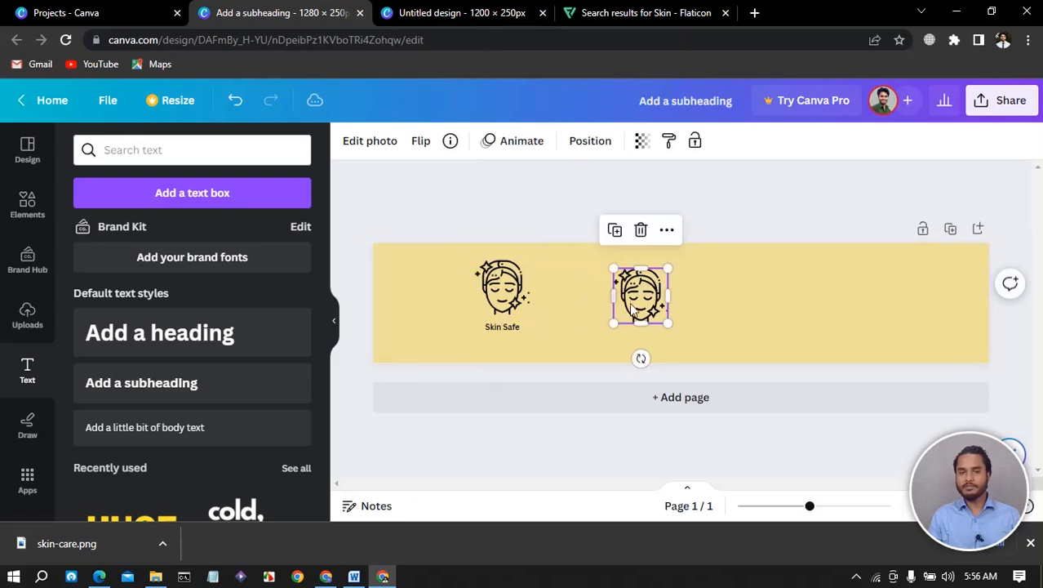
pyautogui.click(615, 231)
pyautogui.moveTo(795, 302); pyautogui.dragTo(846, 284)
# Step: Duplicate the Skin Safe label twice, placing a copy under the middle icon and another under the right icon
pyautogui.click(502, 326)
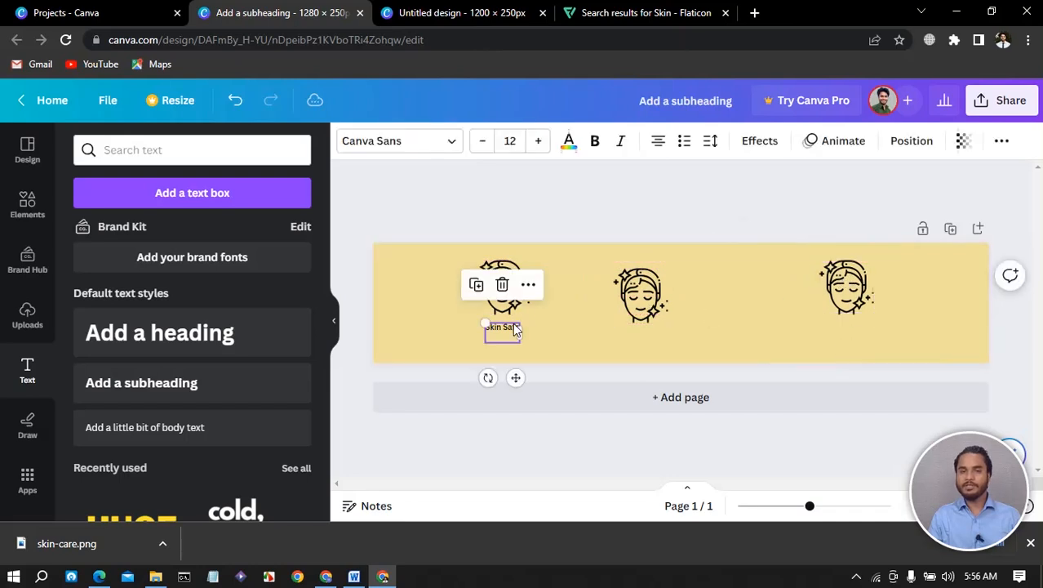
pyautogui.moveTo(514, 342); pyautogui.dragTo(651, 344)
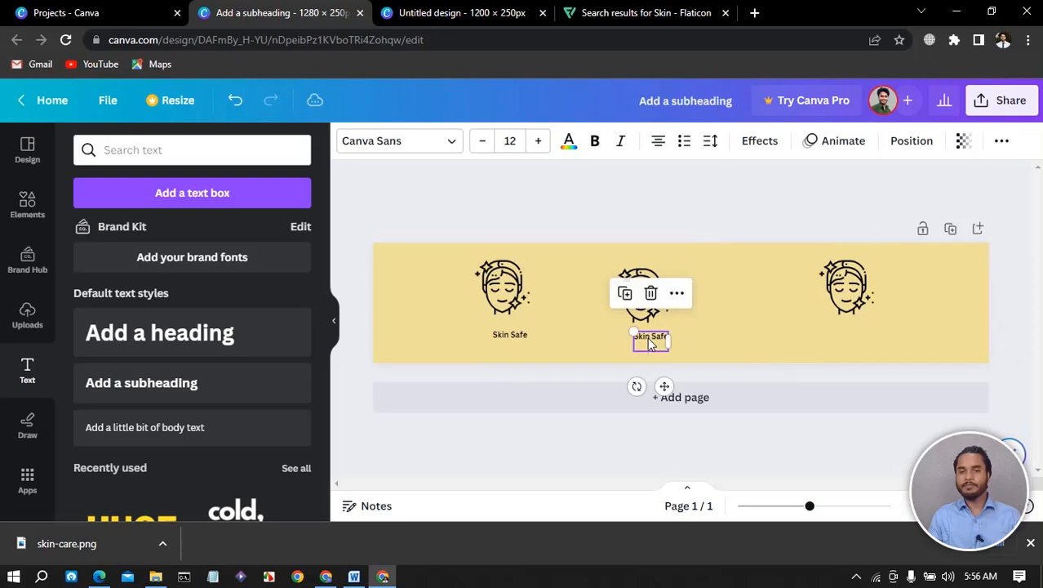
pyautogui.click(624, 293)
pyautogui.moveTo(687, 345); pyautogui.dragTo(848, 341)
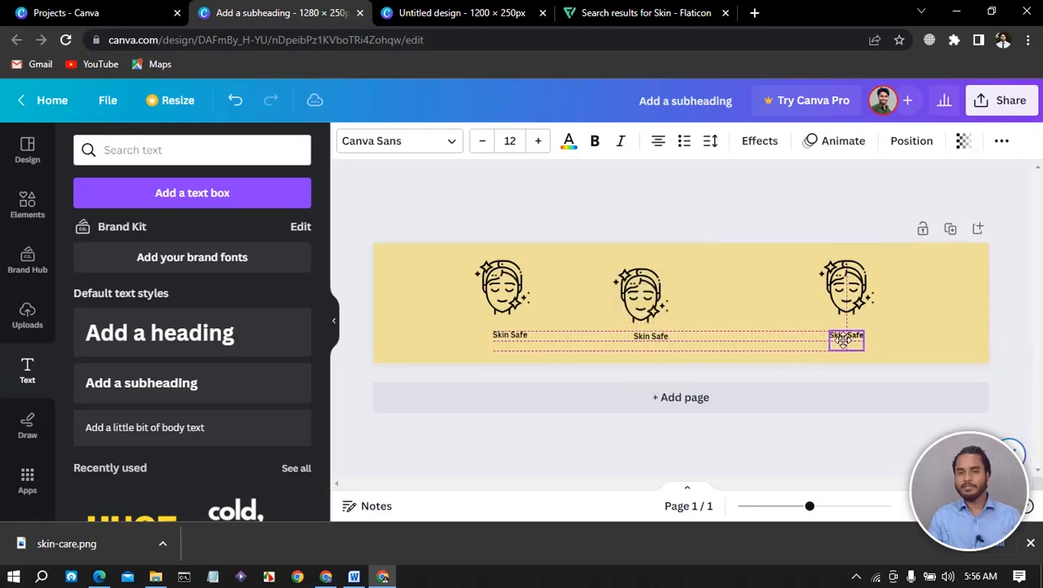
# Step: Nudge the middle face icon slightly right over its label, and shift the right icon's label slightly right
pyautogui.click(647, 292)
pyautogui.click(851, 286)
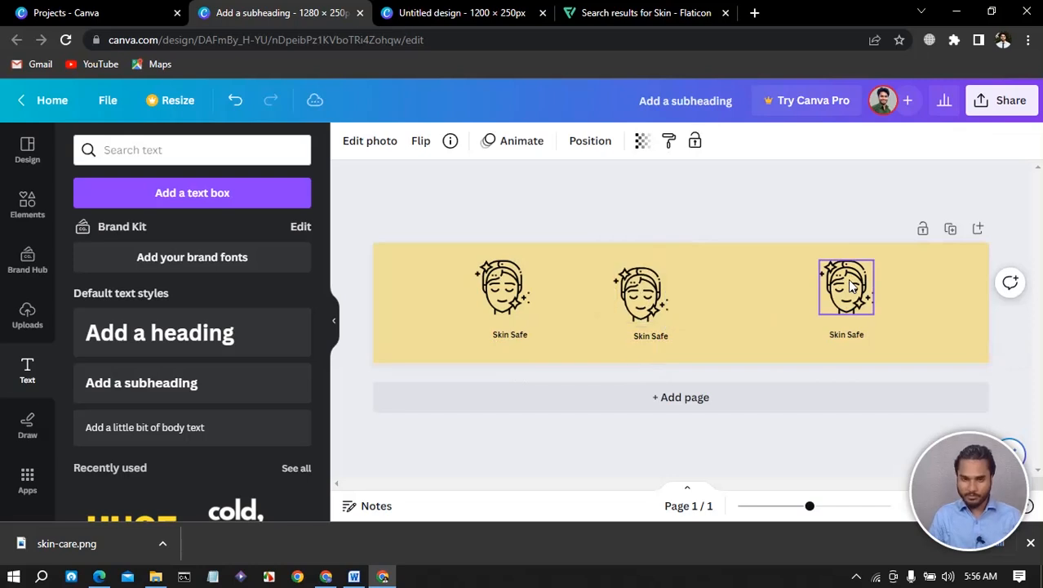
pyautogui.press('Right')
pyautogui.press('Right')
pyautogui.press('Right')
pyautogui.press('Right')
pyautogui.press('Right')
pyautogui.press('Right')
pyautogui.press('Right')
pyautogui.press('Right')
pyautogui.press('Right')
pyautogui.press('Right')
pyautogui.press('Right')
pyautogui.press('Right')
pyautogui.press('Right')
pyautogui.press('Right')
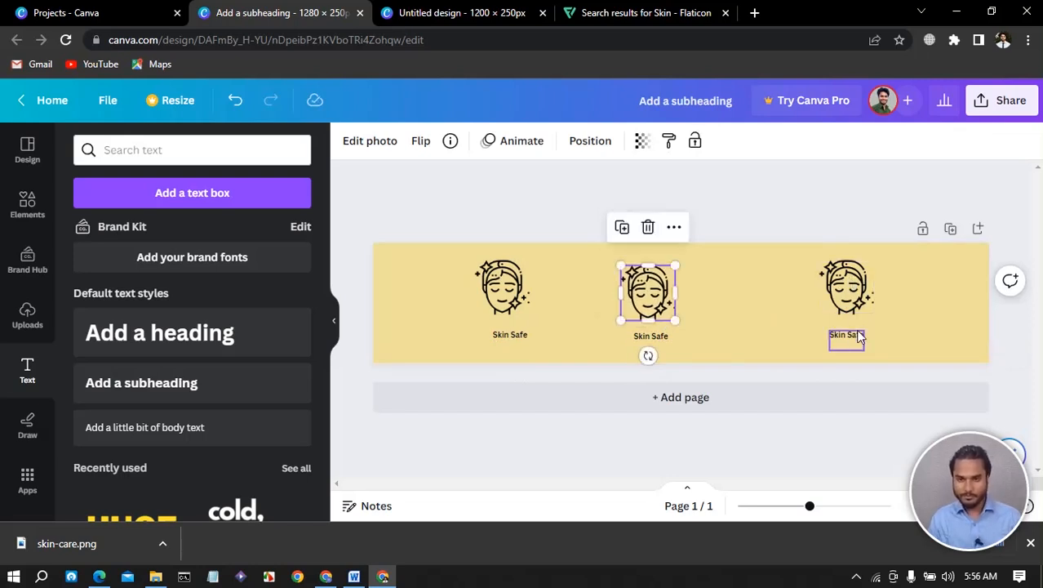
pyautogui.moveTo(853, 341); pyautogui.dragTo(860, 341)
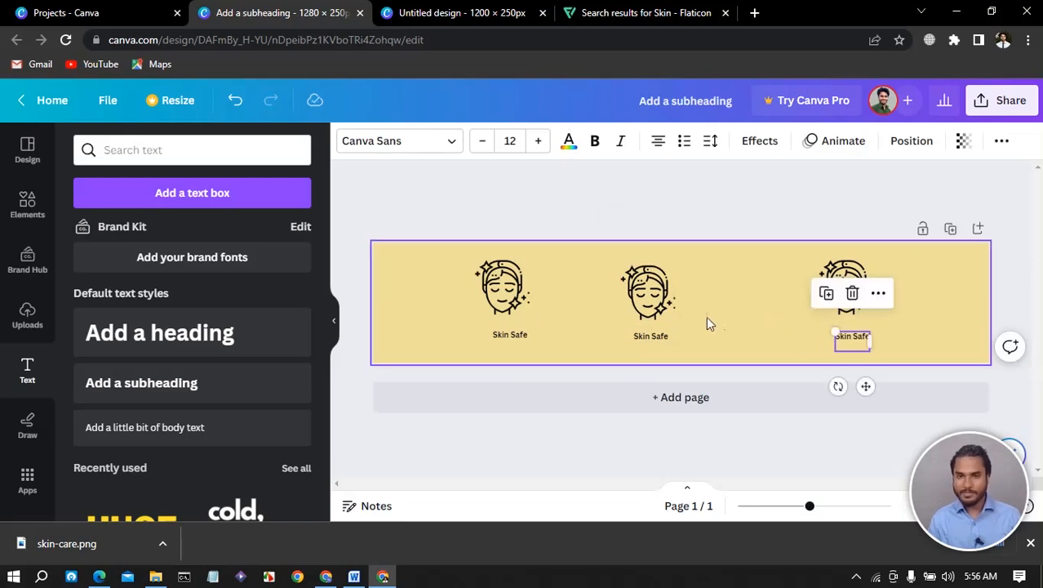
# Step: Adjust the left face icon's position slightly and reposition its Skin Safe label a little lower beneath it
pyautogui.click(525, 287)
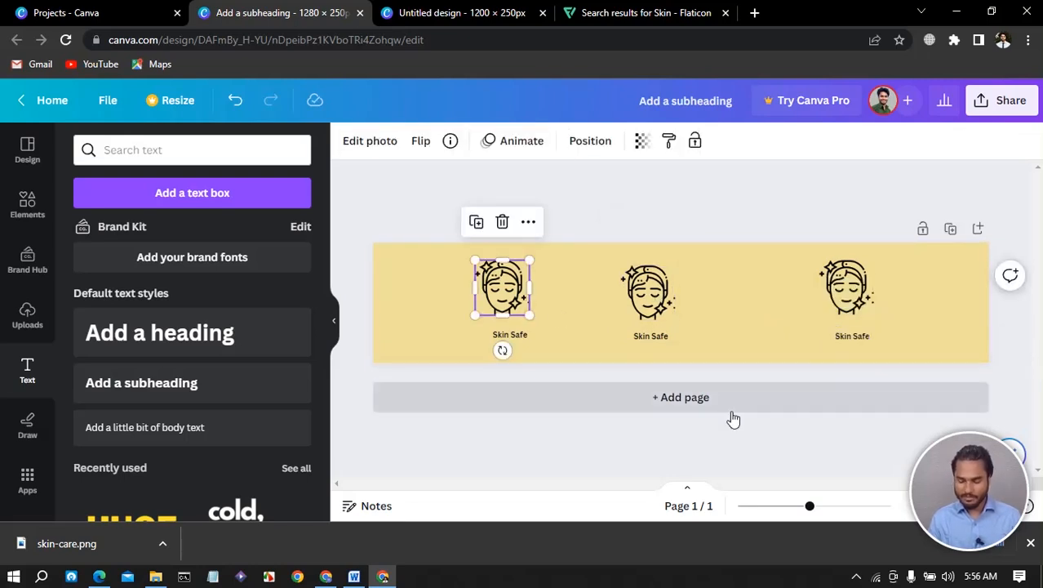
pyautogui.click(733, 419)
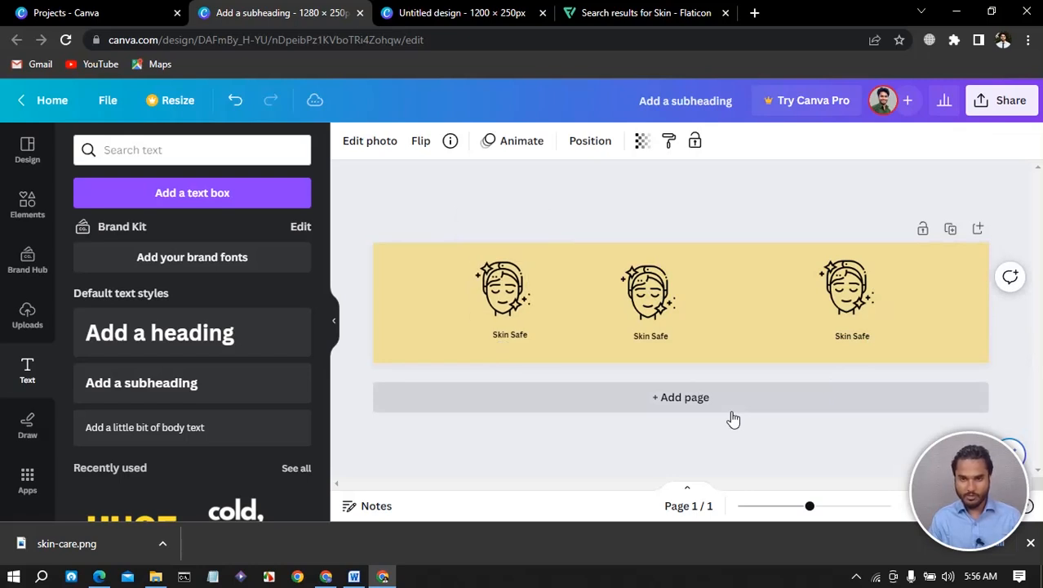
pyautogui.click(503, 290)
pyautogui.moveTo(507, 337); pyautogui.dragTo(507, 347)
pyautogui.press('Up')
pyautogui.press('Up')
pyautogui.press('Up')
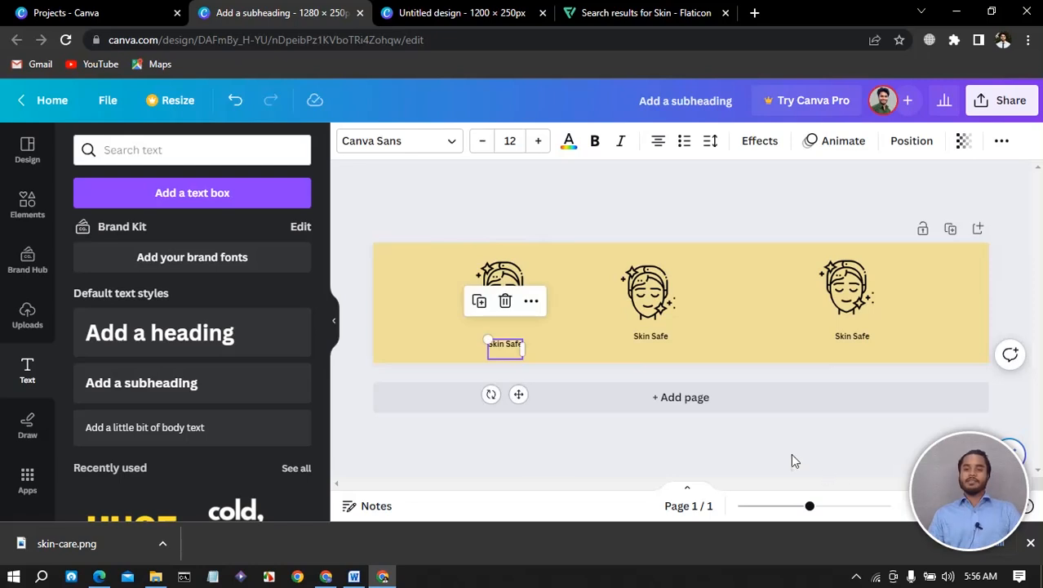
pyautogui.click(678, 454)
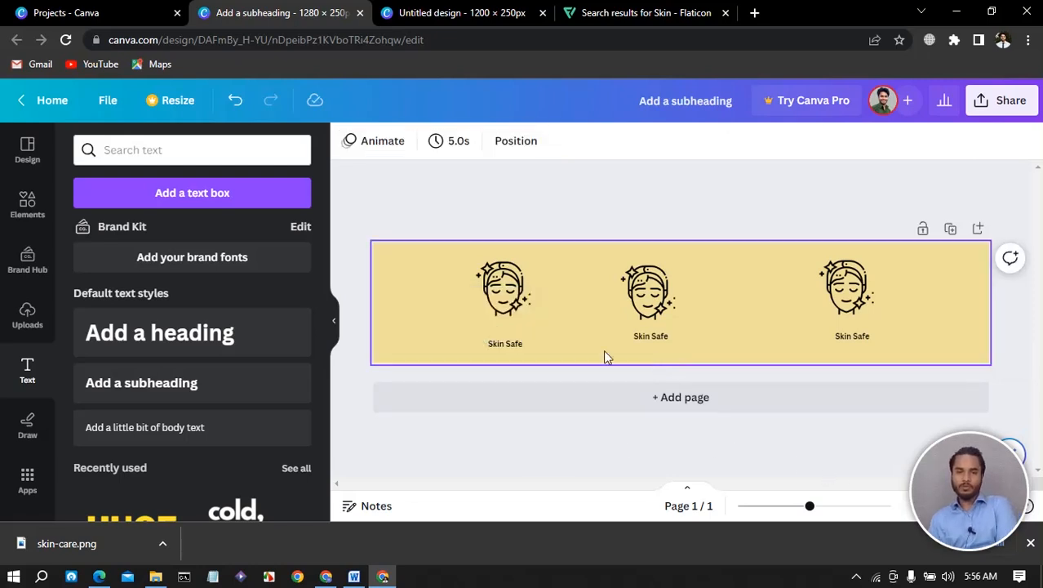
pyautogui.click(526, 344)
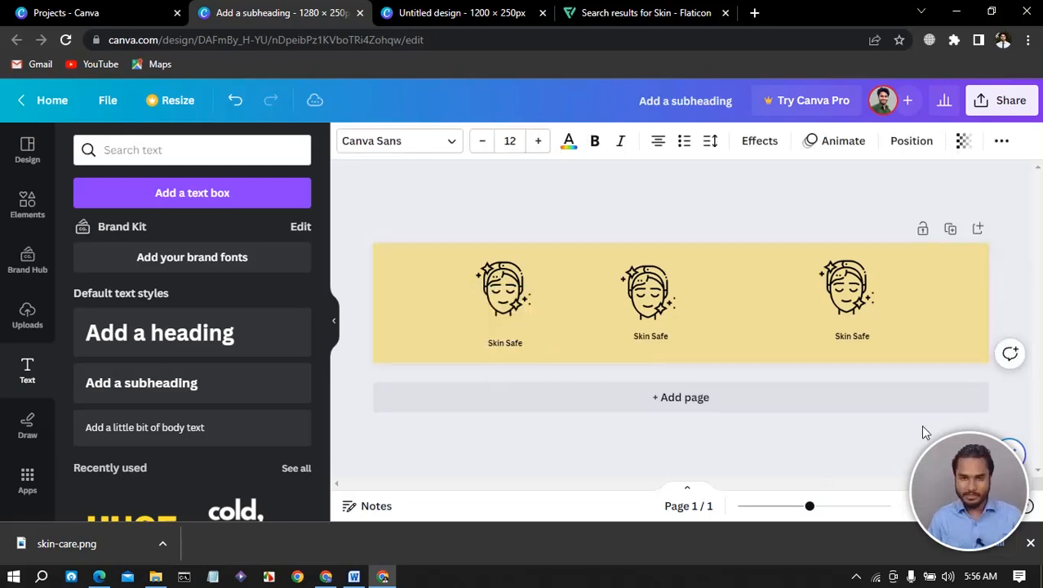
pyautogui.press('Up')
pyautogui.press('Up')
pyautogui.press('Up')
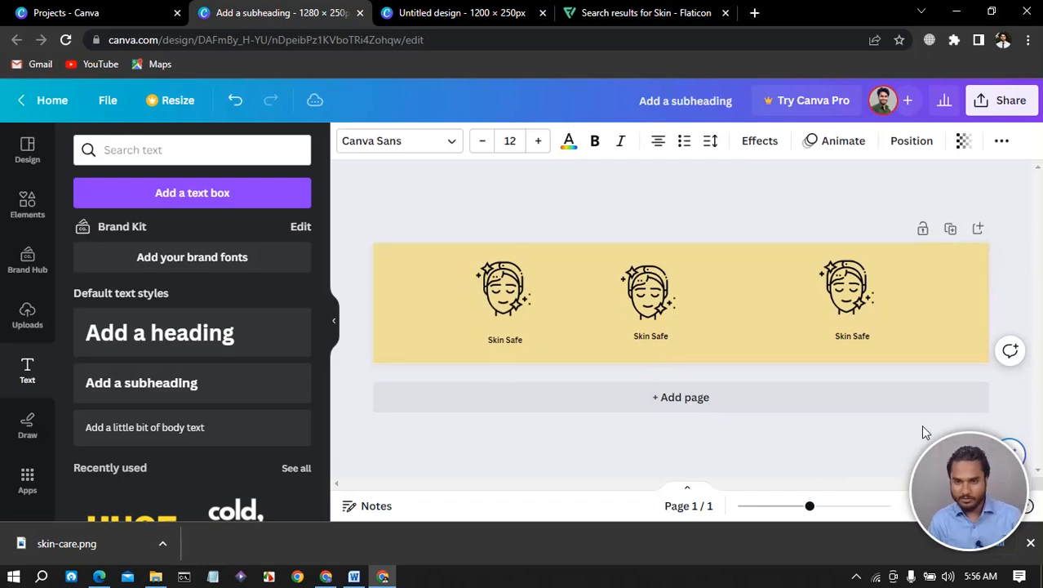
# Step: Nudge the middle face icon further right so it sits about midway between the two outer icons
pyautogui.click(649, 302)
pyautogui.press('Right')
pyautogui.press('Right')
pyautogui.press('Right')
pyautogui.press('Right')
pyautogui.press('Right')
pyautogui.press('Right')
pyautogui.press('Right')
pyautogui.press('Right')
pyautogui.press('Right')
pyautogui.press('Right')
pyautogui.press('Right')
pyautogui.press('Right')
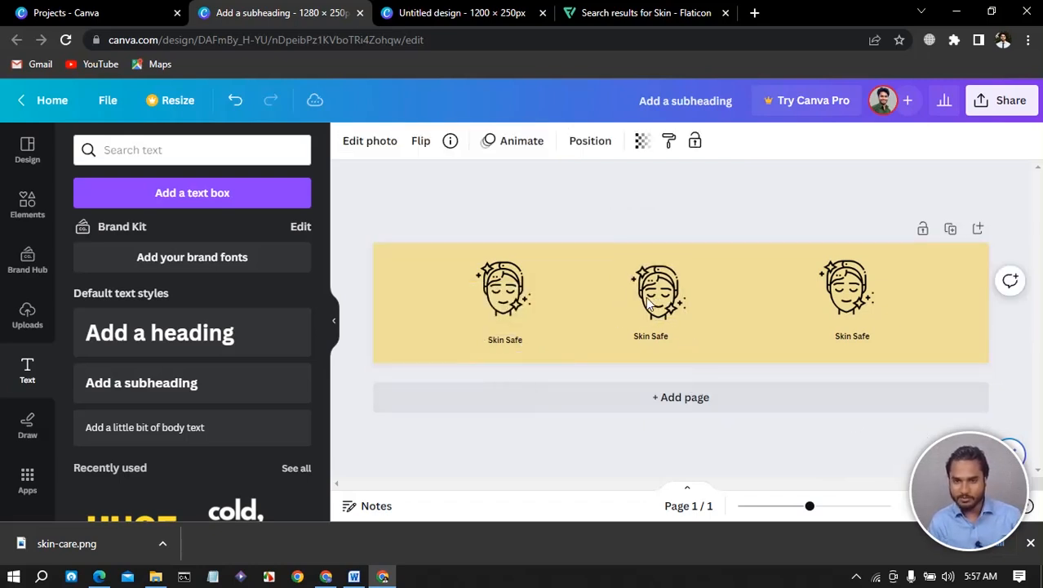
pyautogui.press('Right')
pyautogui.press('Right')
pyautogui.press('Right')
pyautogui.press('Right')
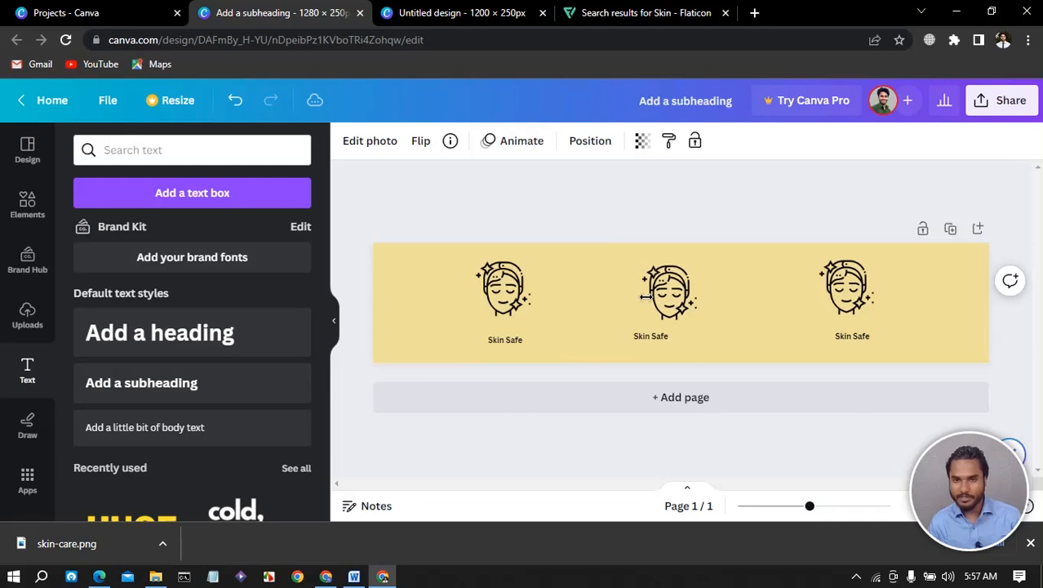
# Step: Nudge the middle Skin Safe label right until it is centered under the middle face icon
pyautogui.click(645, 342)
pyautogui.press('Right')
pyautogui.press('Right')
pyautogui.press('Right')
pyautogui.press('Right')
pyautogui.press('Right')
pyautogui.press('Right')
pyautogui.press('Right')
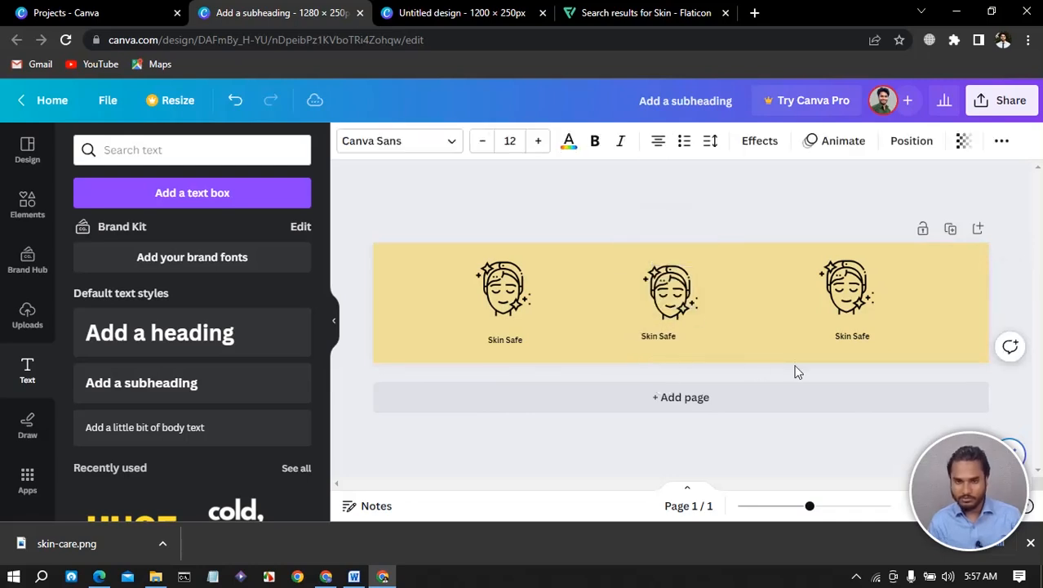
pyautogui.press('Left')
pyautogui.press('Left')
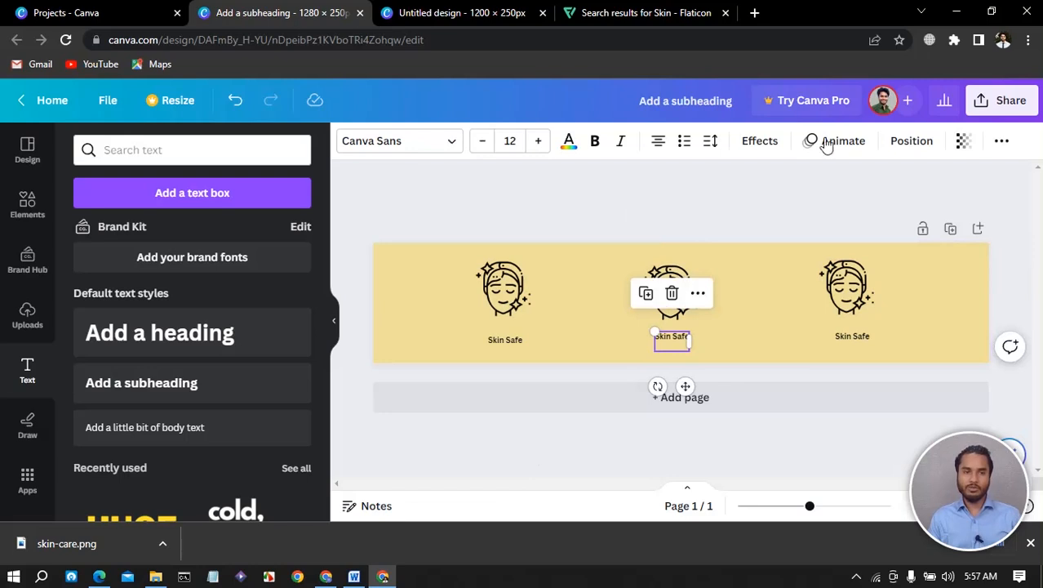
# Step: Clear the Skin Safe element search and browse the full Lines & Shapes collection for a circle outline
pyautogui.click(36, 206)
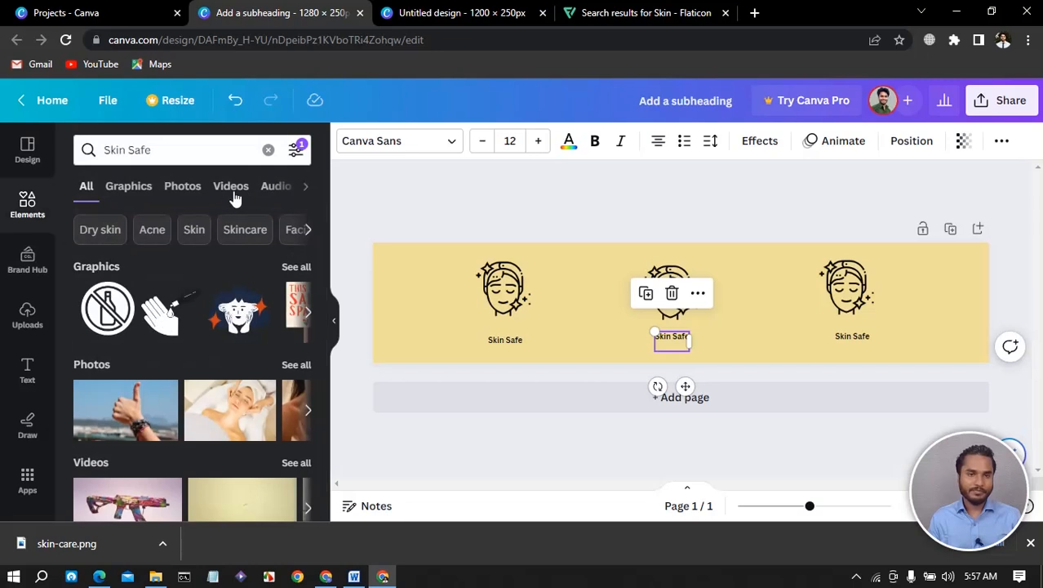
pyautogui.click(268, 149)
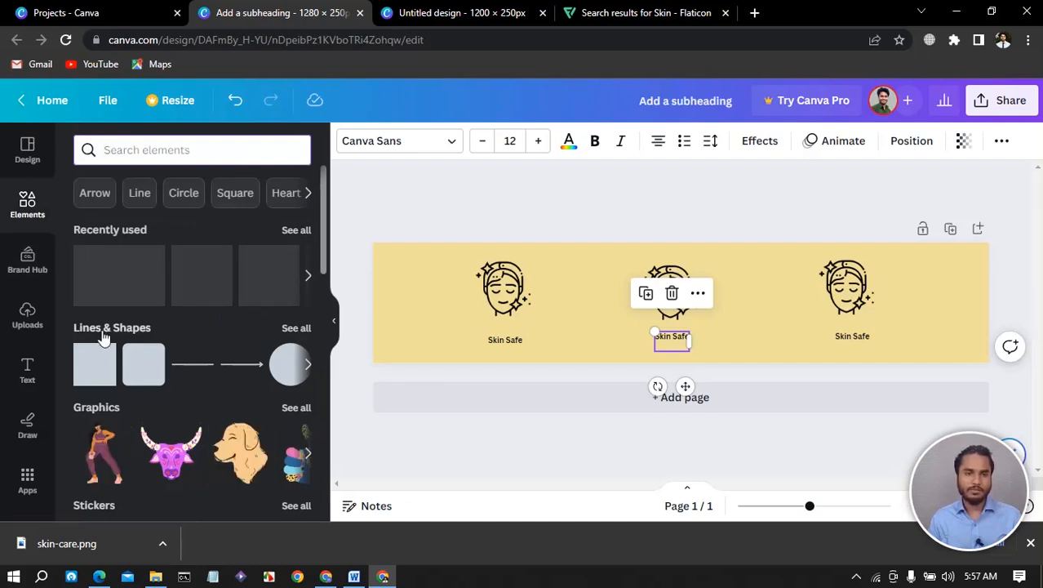
pyautogui.click(295, 329)
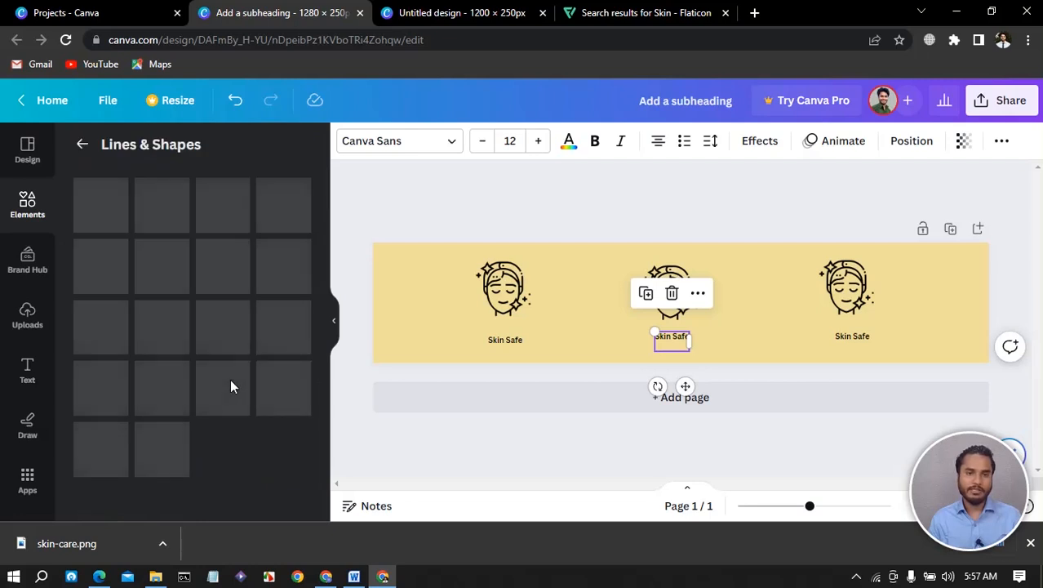
pyautogui.scroll(-3, 171, 375)
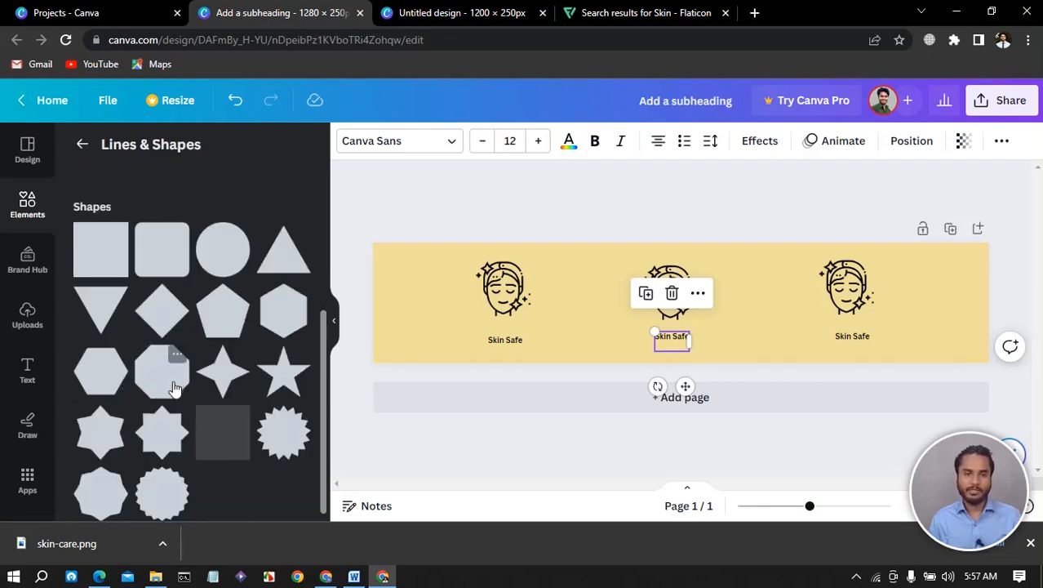
pyautogui.scroll(-3, 170, 376)
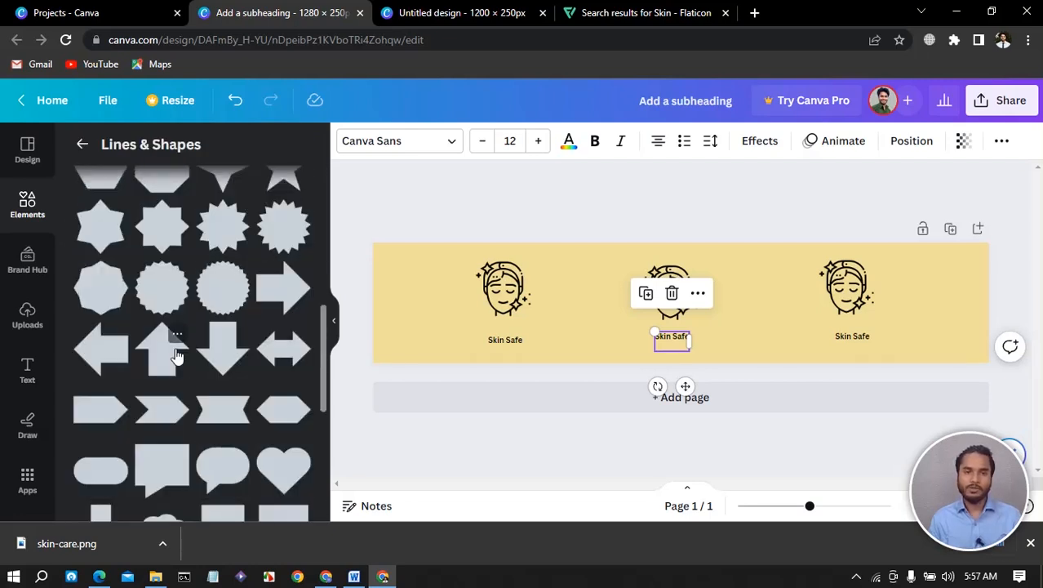
pyautogui.scroll(-3, 176, 356)
pyautogui.scroll(10, 175, 327)
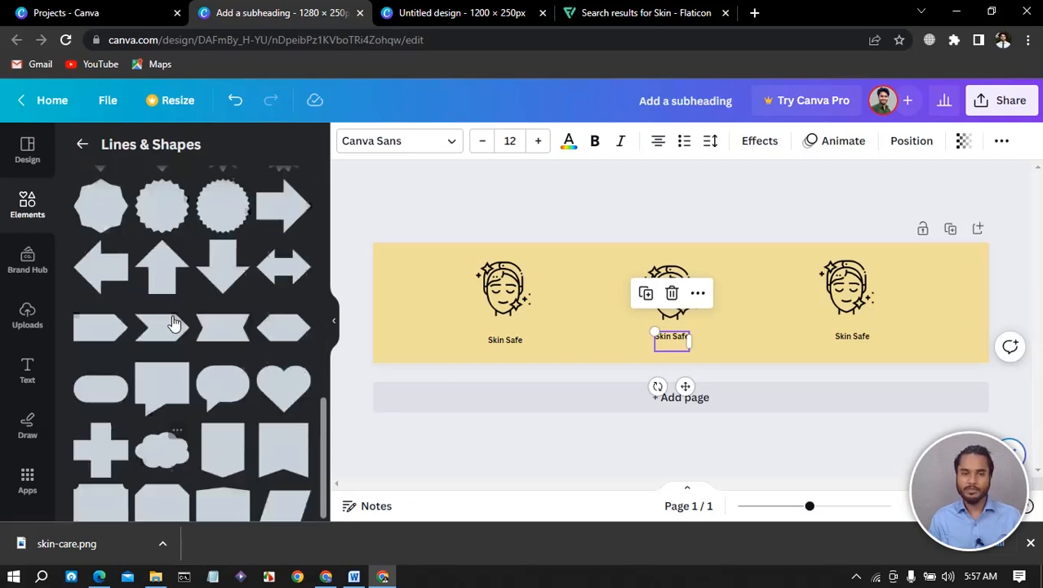
# Step: Add the thin circle outline graphic from the Circle results and enlarge it around the left face icon
pyautogui.click(82, 144)
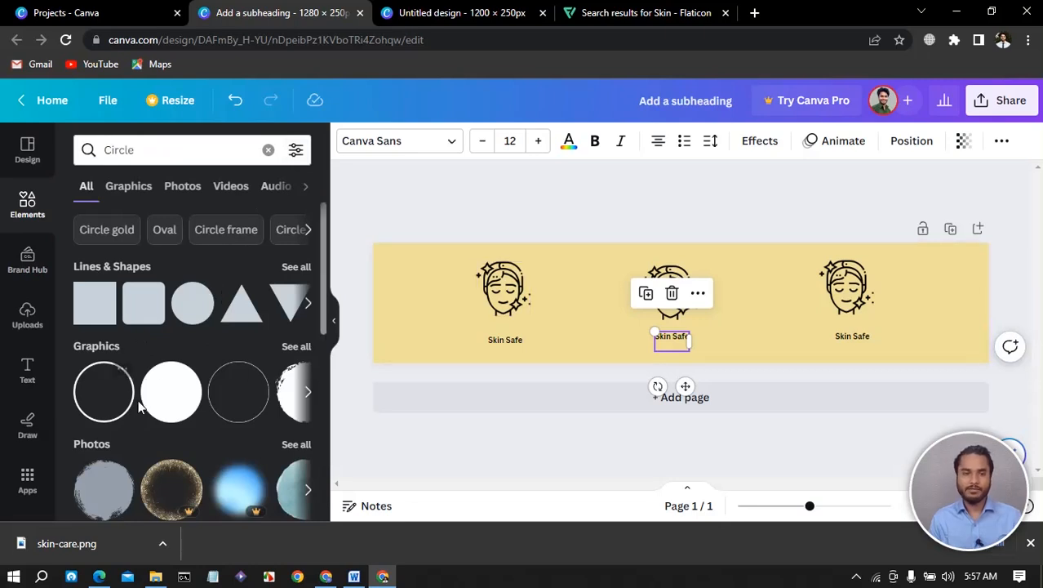
pyautogui.click(238, 391)
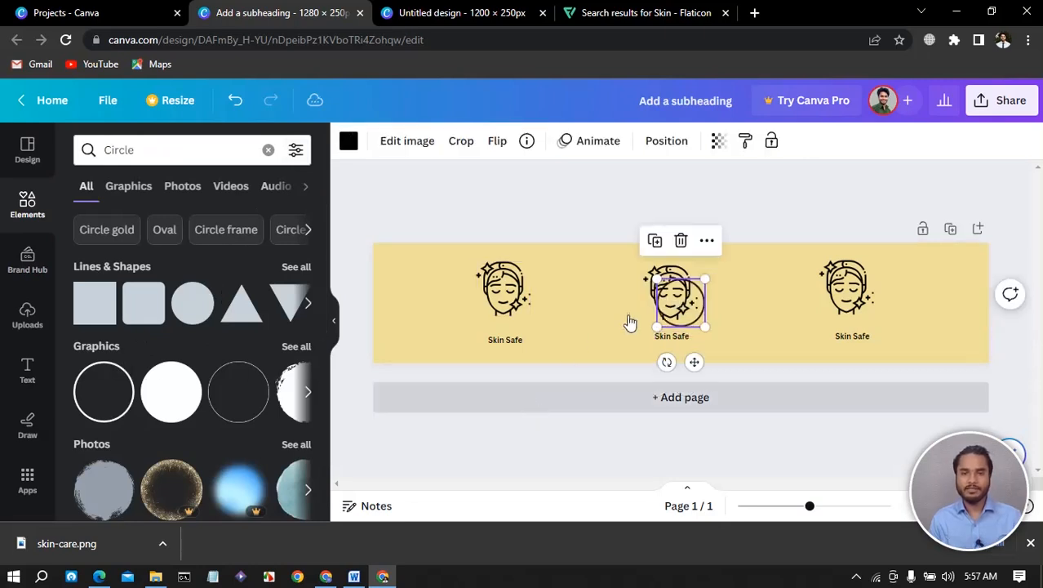
pyautogui.click(706, 329)
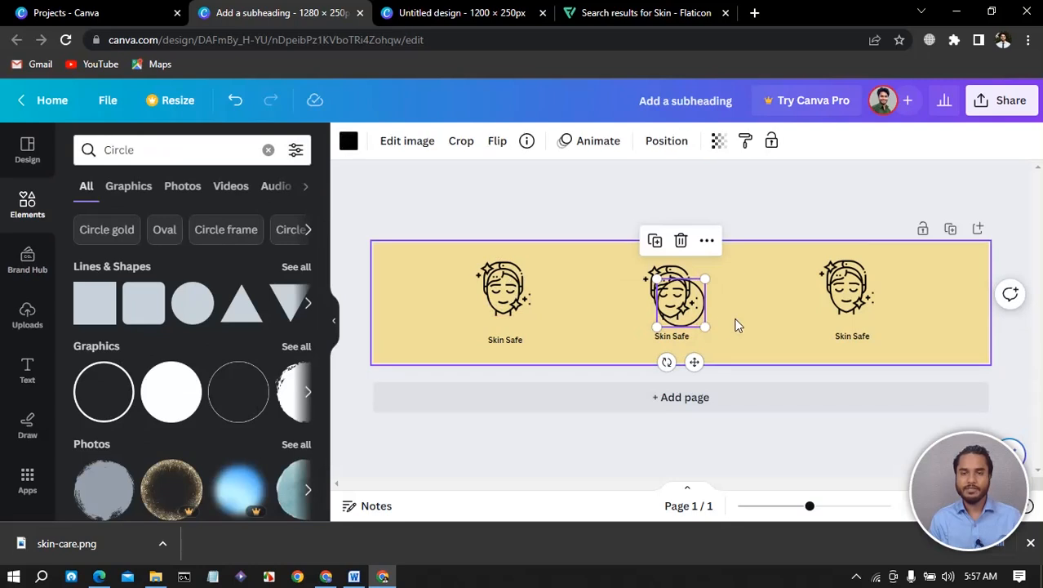
pyautogui.moveTo(660, 321); pyautogui.dragTo(549, 317)
pyautogui.moveTo(553, 359); pyautogui.dragTo(553, 360)
# Step: Add a blank gold second page below the banner
pyautogui.hotkey('ctrl', 'Return')
pyautogui.scroll(2, 524, 459)
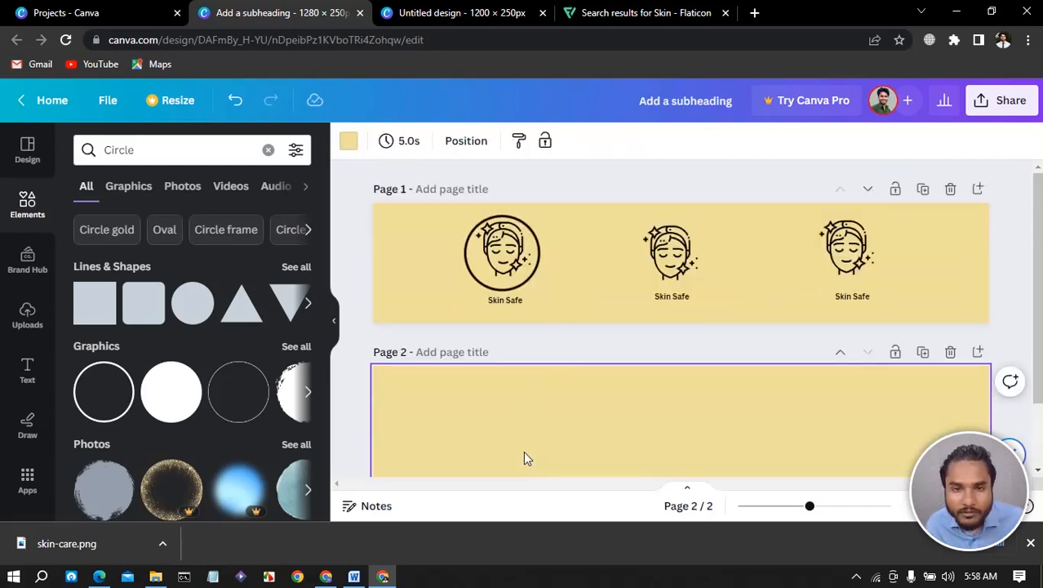
# Step: Nudge the circle outline slightly up and right until it is centered around the left face icon
pyautogui.click(513, 267)
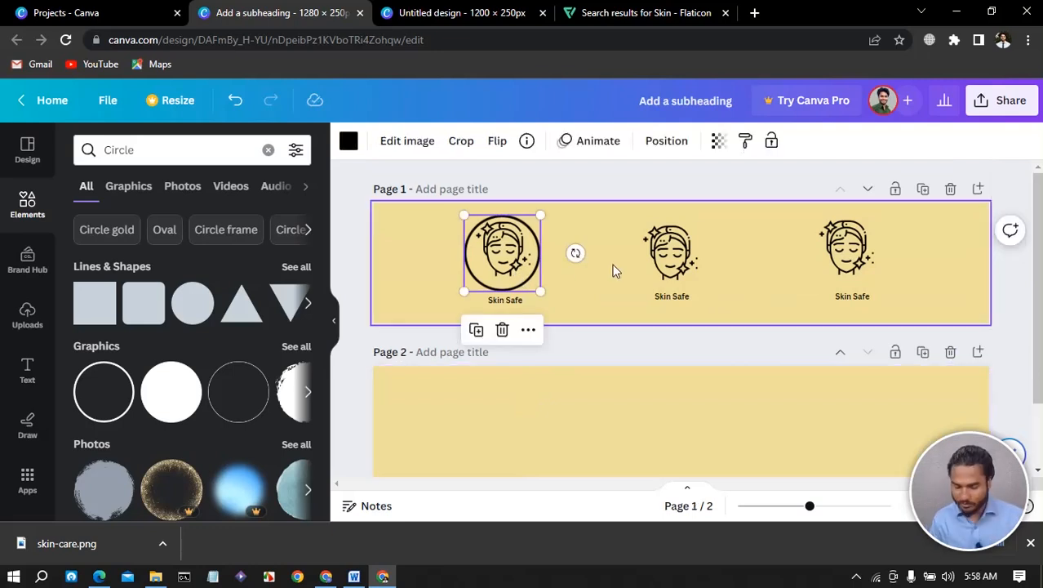
pyautogui.press('Right')
pyautogui.press('Right')
pyautogui.press('Up')
pyautogui.press('Up')
pyautogui.press('Up')
pyautogui.press('Up')
pyautogui.press('Up')
pyautogui.press('Up')
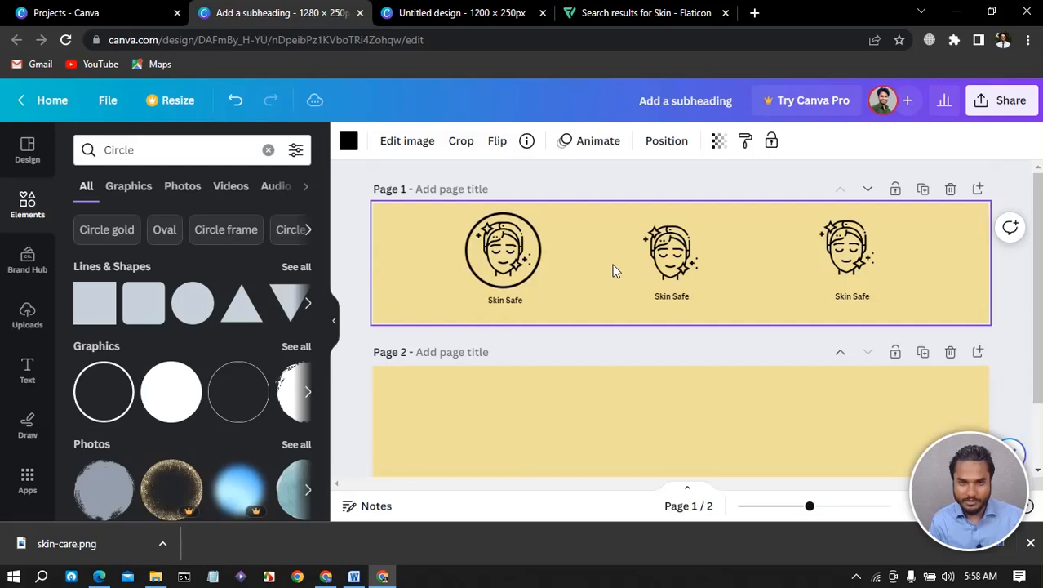
pyautogui.press('Right')
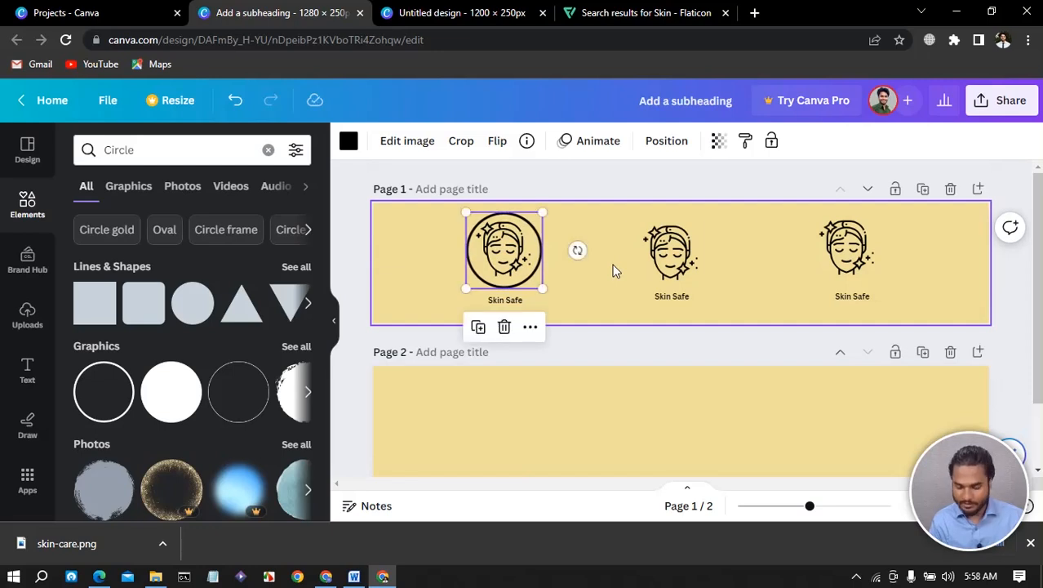
pyautogui.press('Left')
pyautogui.press('Right')
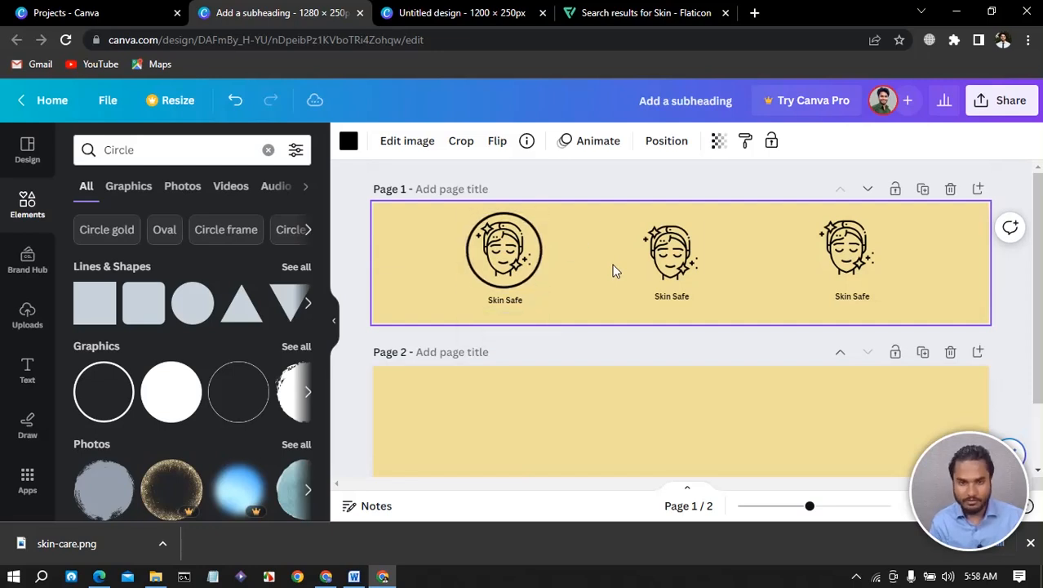
pyautogui.press('Left')
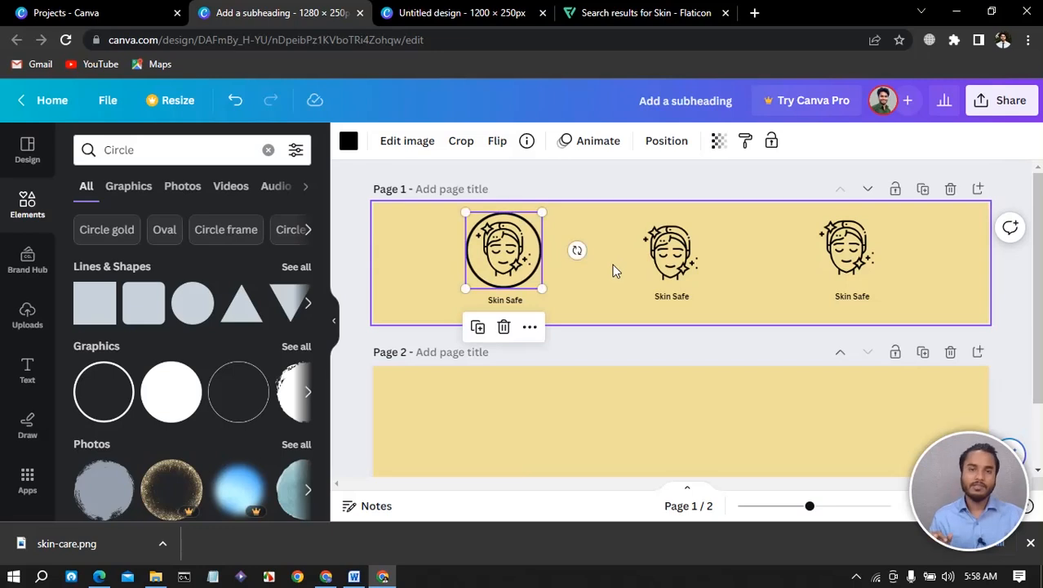
pyautogui.click(568, 356)
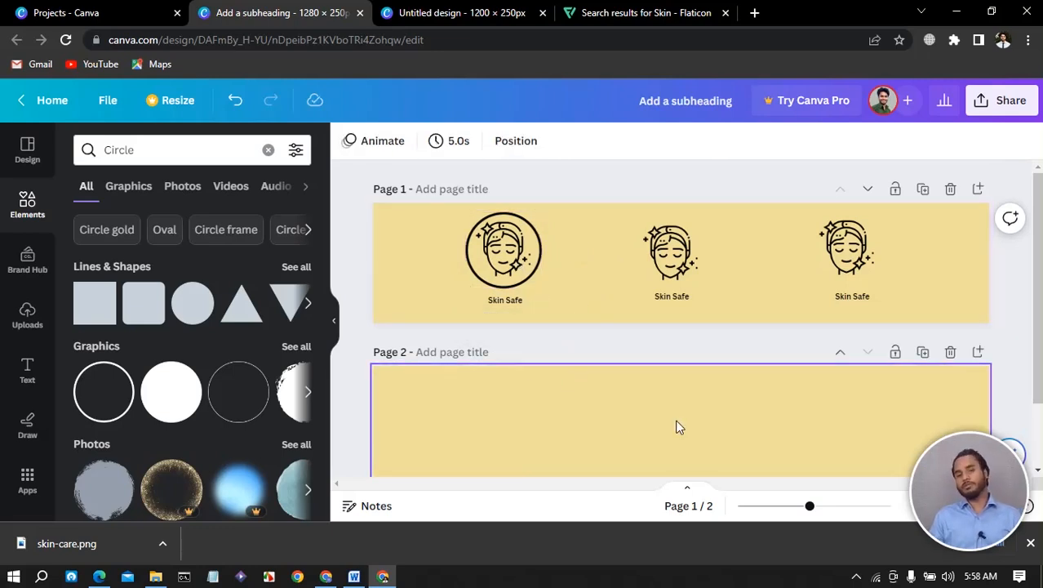
# Step: Duplicate the left circle outline twice and place the copies around the middle and right face icons
pyautogui.click(528, 232)
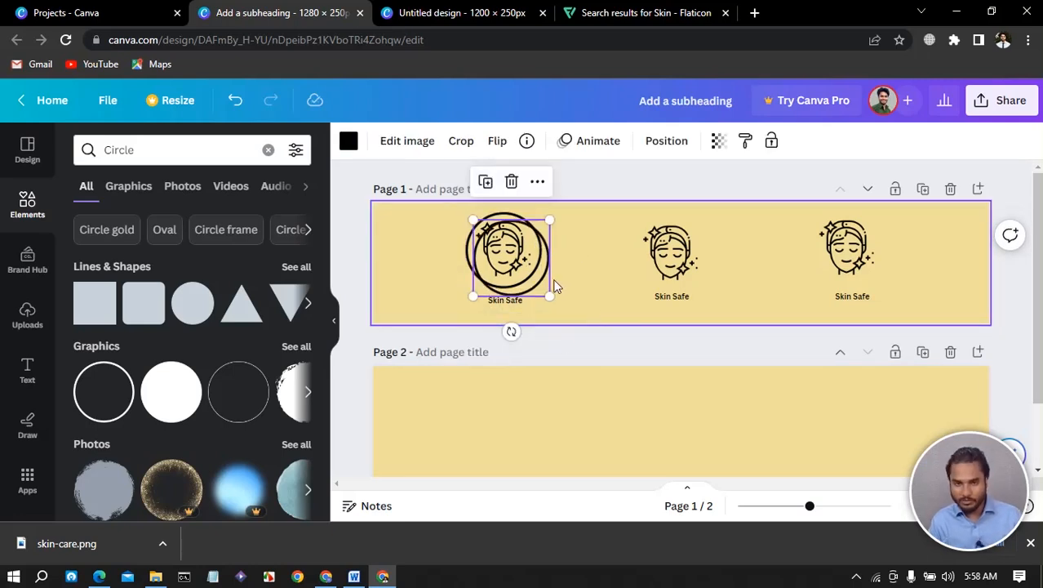
pyautogui.click(592, 251)
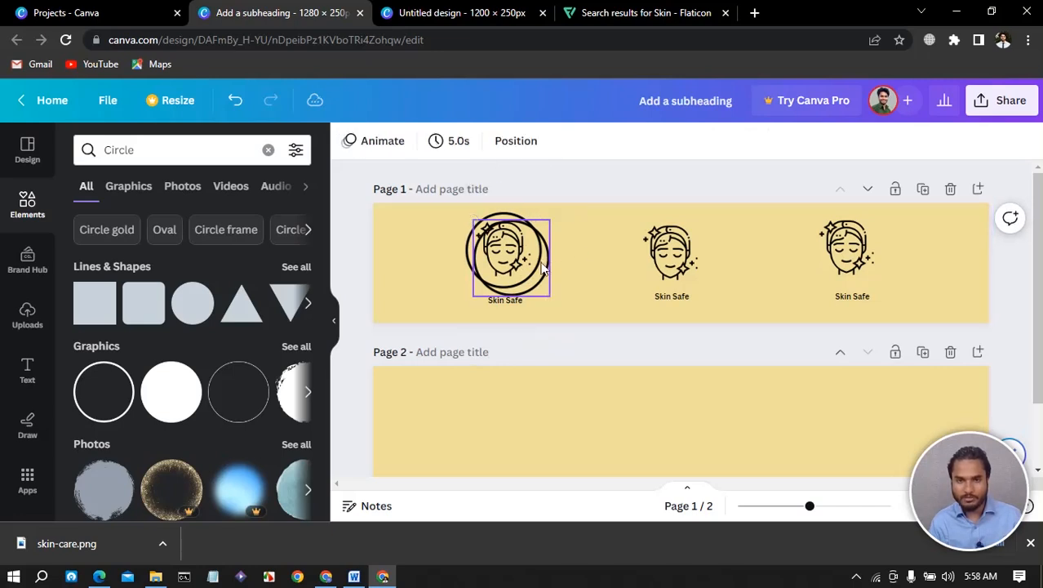
pyautogui.moveTo(536, 273); pyautogui.dragTo(868, 239)
pyautogui.hotkey('ctrl', 'd')
pyautogui.click(737, 447)
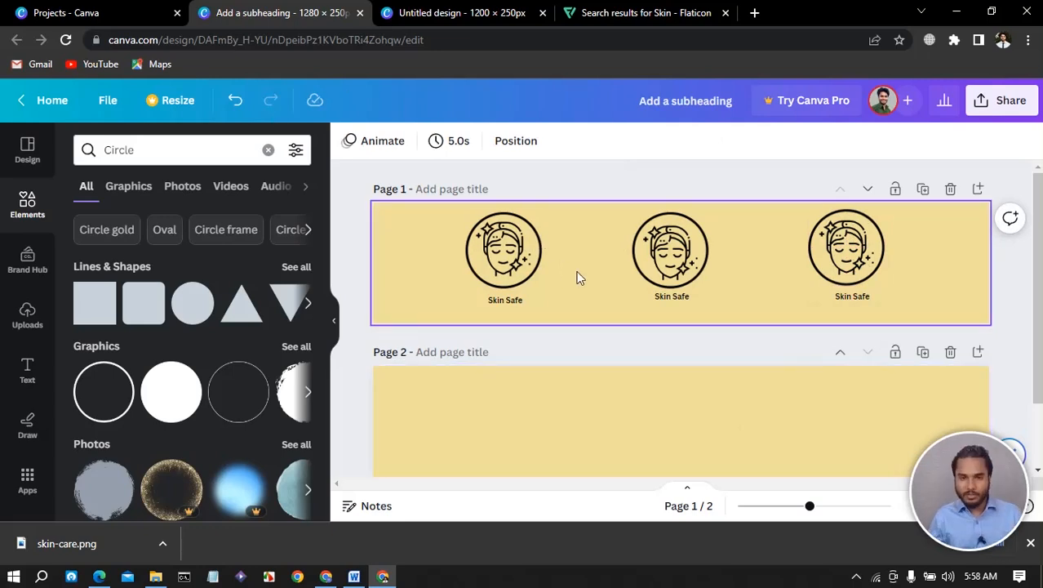
# Step: Nudge the left and middle Skin Safe labels slightly lower beneath their circled icons
pyautogui.click(507, 304)
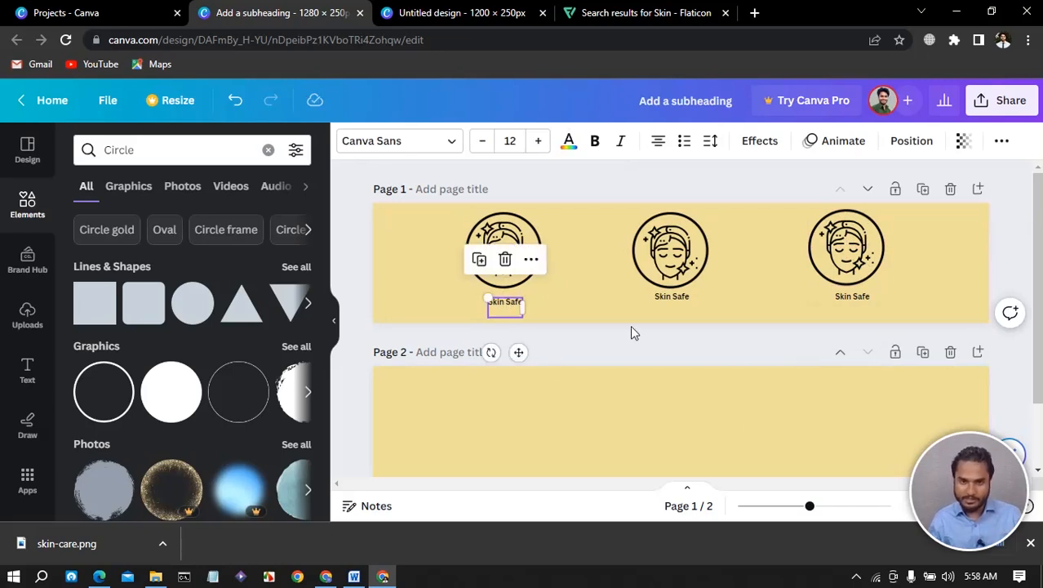
pyautogui.click(671, 300)
pyautogui.press('Down')
pyautogui.press('Down')
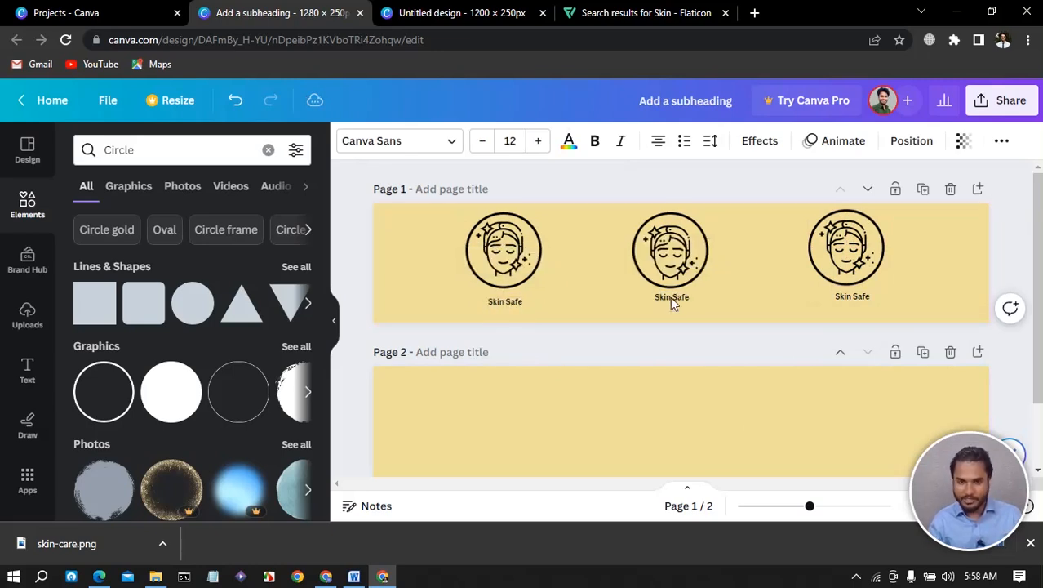
pyautogui.press('Down')
pyautogui.press('Down')
pyautogui.press('Down')
pyautogui.press('Down')
pyautogui.press('Down')
pyautogui.press('Down')
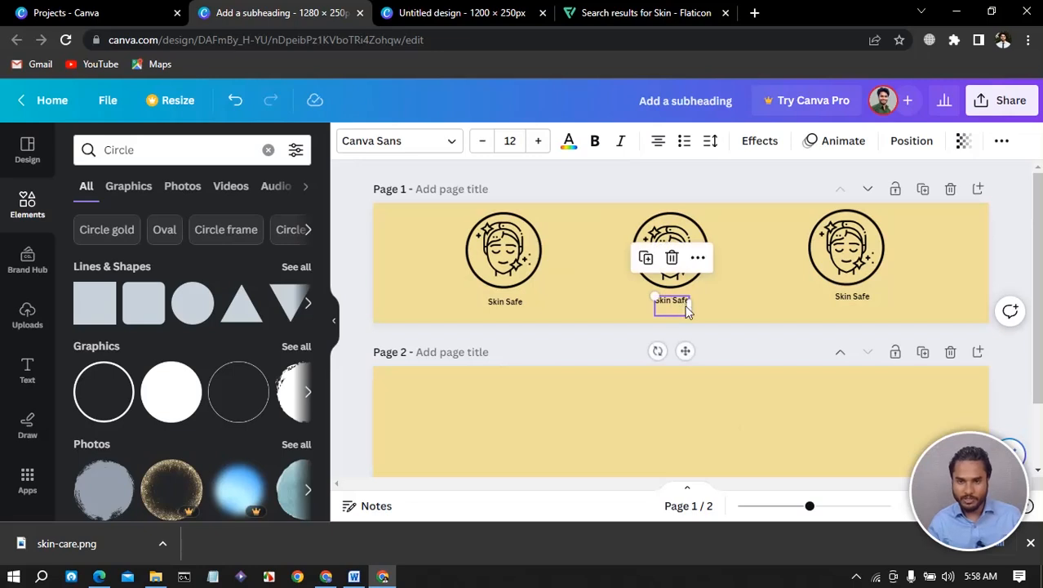
# Step: Nudge the right Skin Safe label slightly down from its circle
pyautogui.click(865, 307)
pyautogui.click(963, 319)
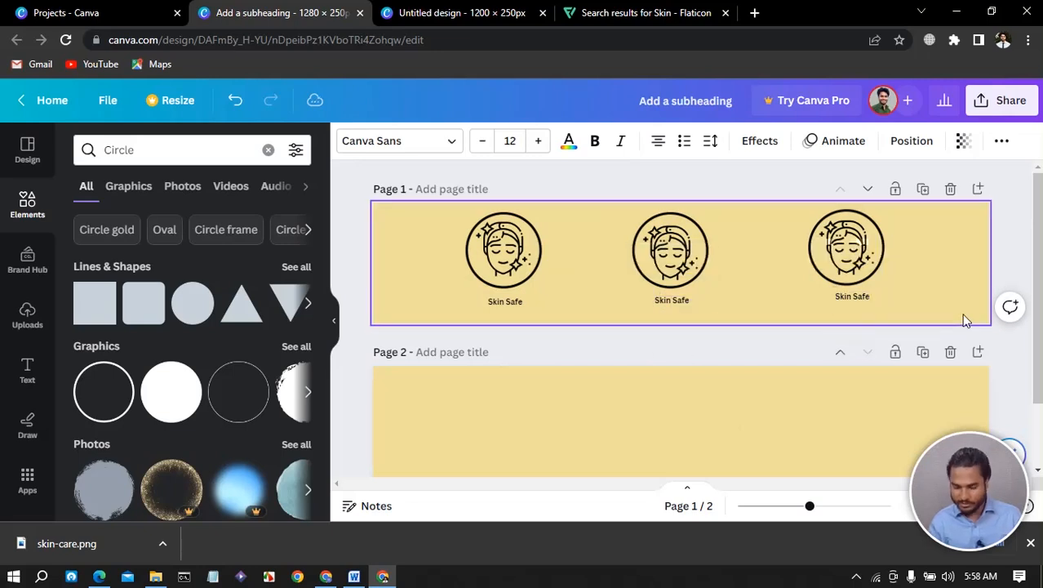
pyautogui.click(853, 298)
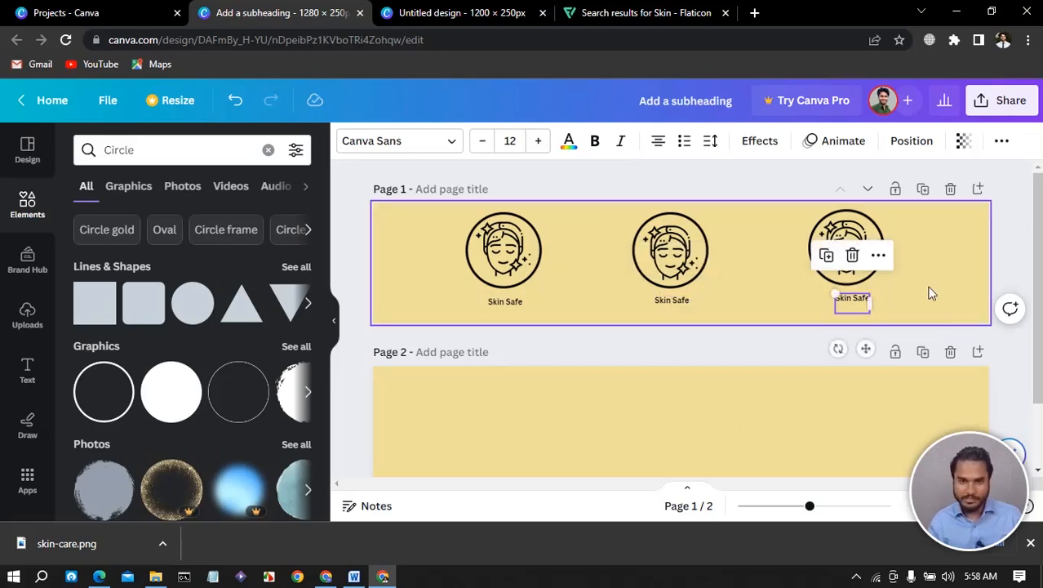
pyautogui.click(681, 343)
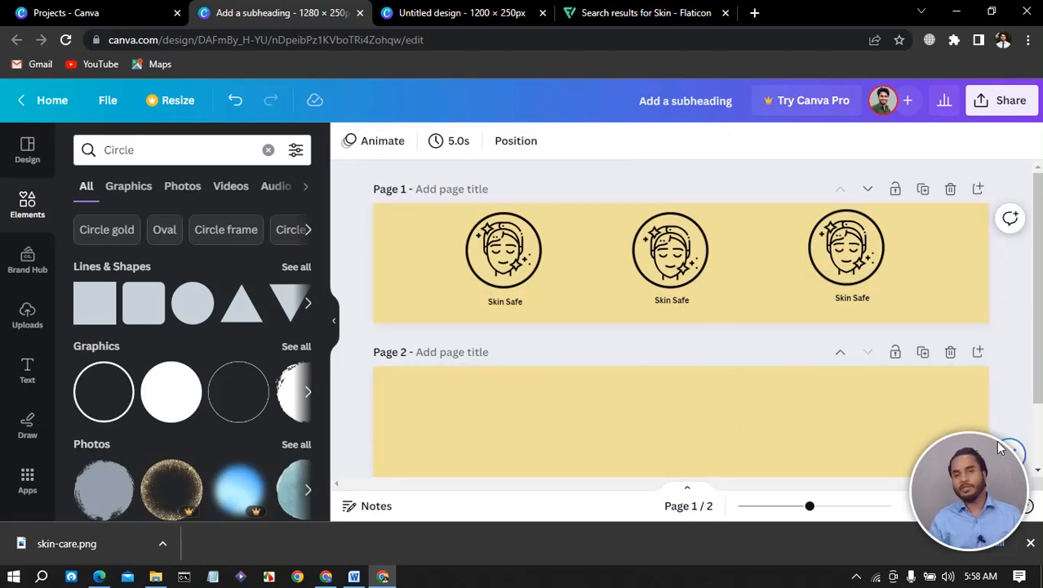
# Step: Delete the blank second page
pyautogui.scroll(-2, 796, 384)
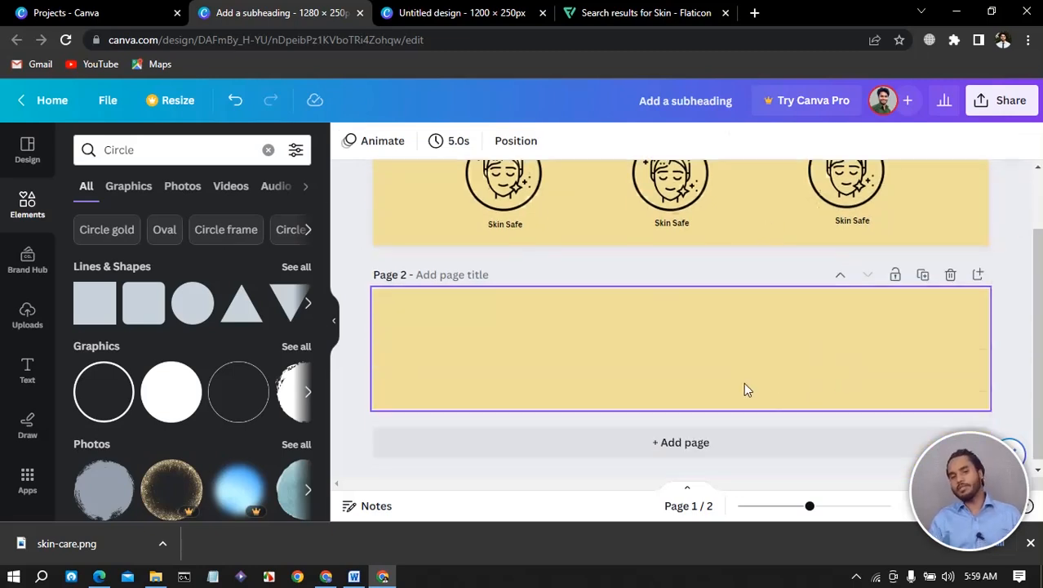
pyautogui.click(951, 269)
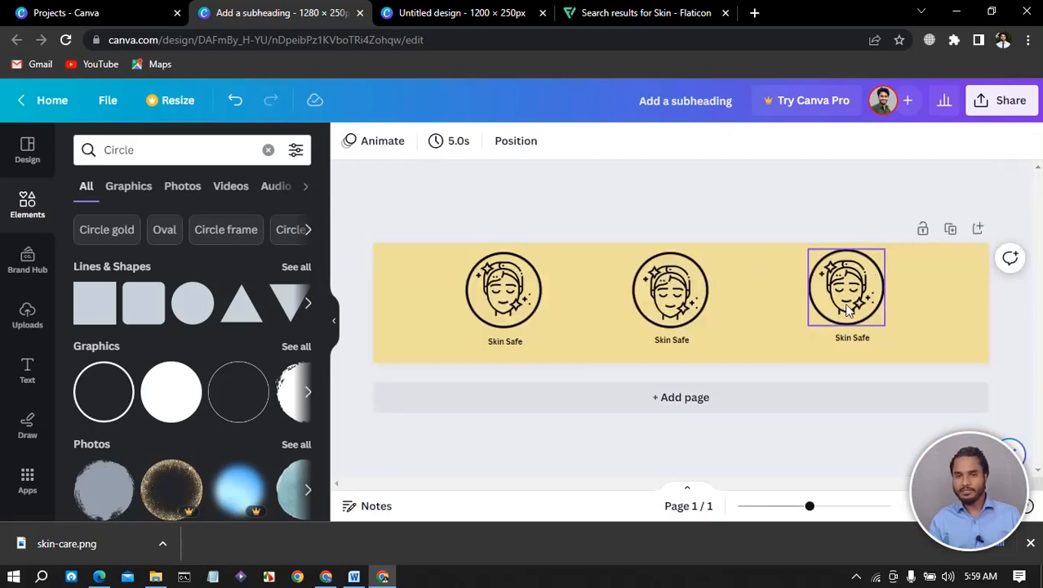
# Step: Lower the right Skin Safe label further until it lines up with the left label
pyautogui.click(852, 342)
pyautogui.press('Down')
pyautogui.press('Down')
pyautogui.press('Down')
pyautogui.press('Down')
pyautogui.press('Down')
pyautogui.press('Down')
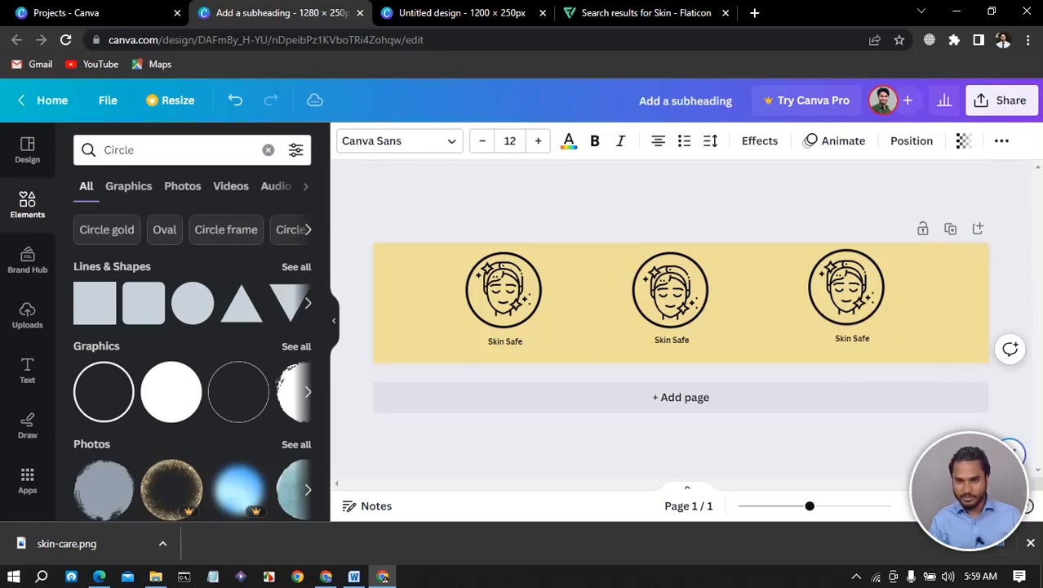
pyautogui.press('Down')
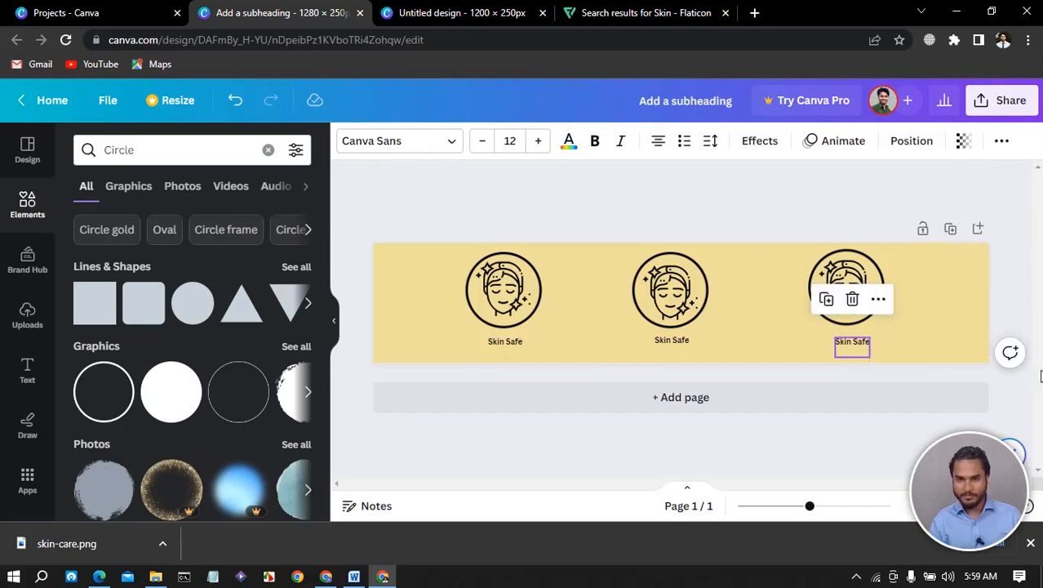
# Step: Select all the icons, circles and labels and nudge them down together to center them vertically on the banner
pyautogui.hotkey('ctrl', 'a')
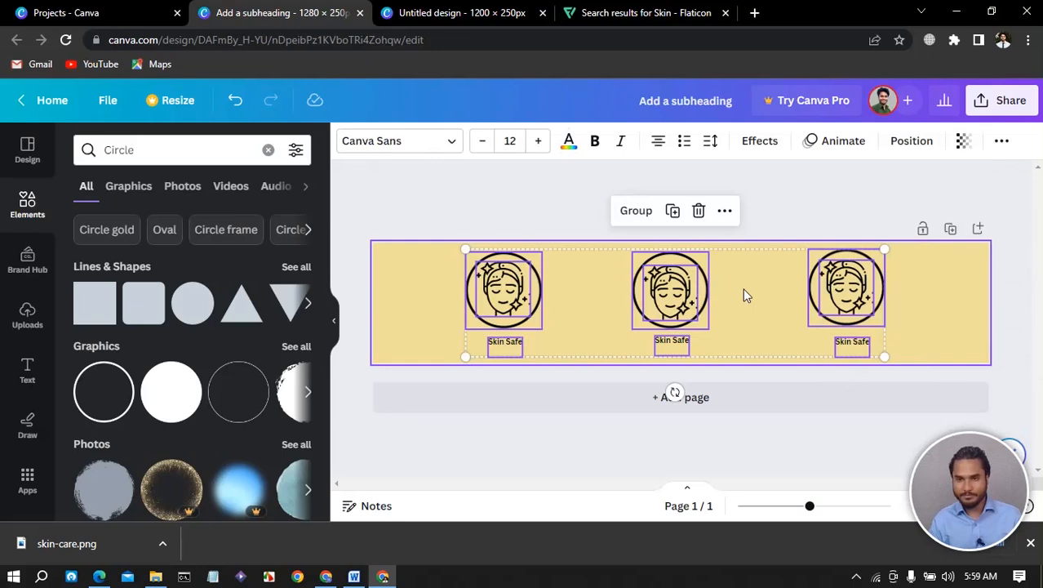
pyautogui.press('Escape')
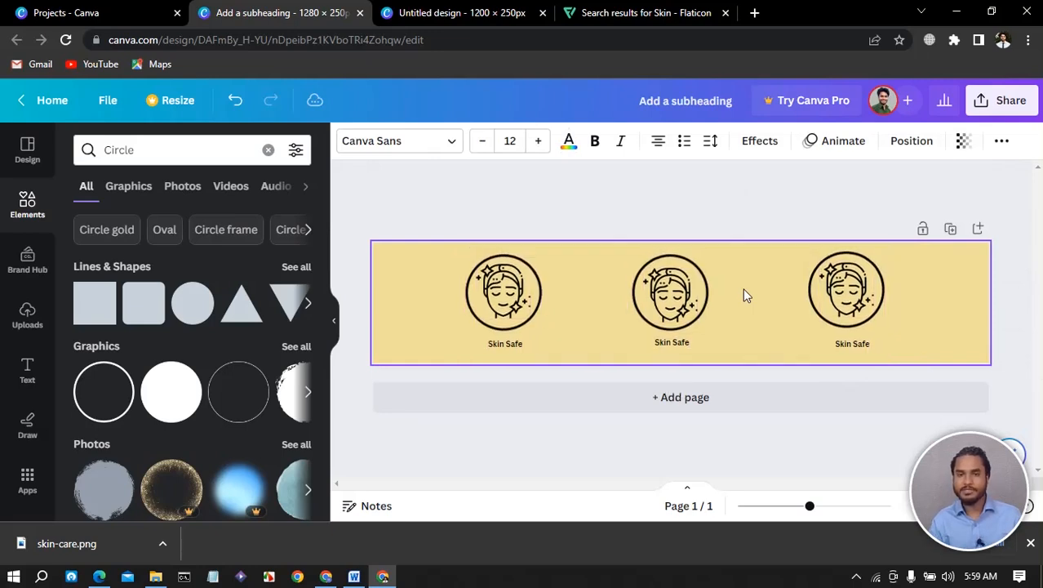
pyautogui.hotkey('ctrl', 'a')
pyautogui.press('Escape')
pyautogui.hotkey('ctrl', 'a')
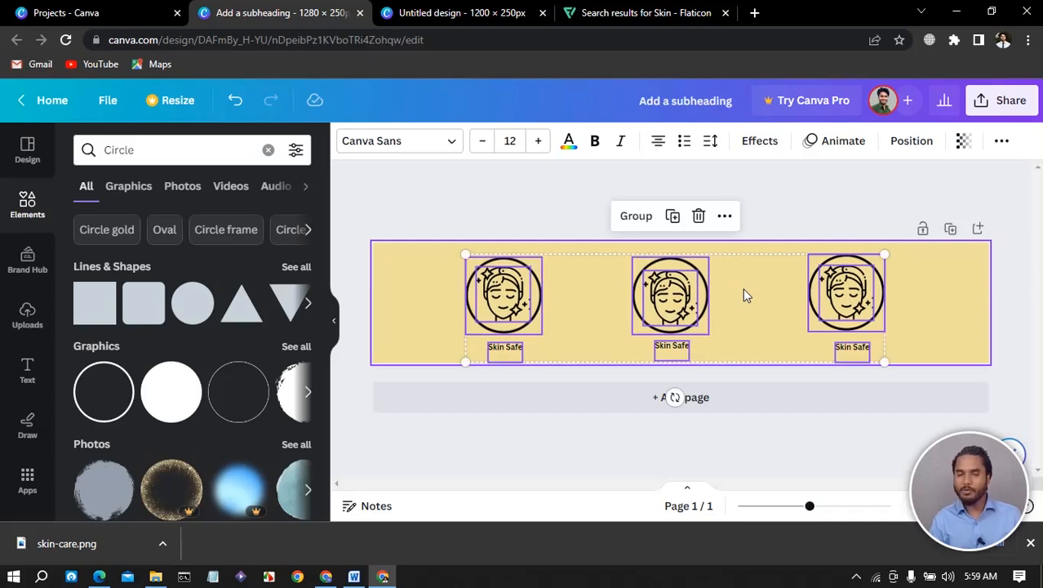
pyautogui.press('Escape')
pyautogui.hotkey('ctrl', 'a')
pyautogui.press('Escape')
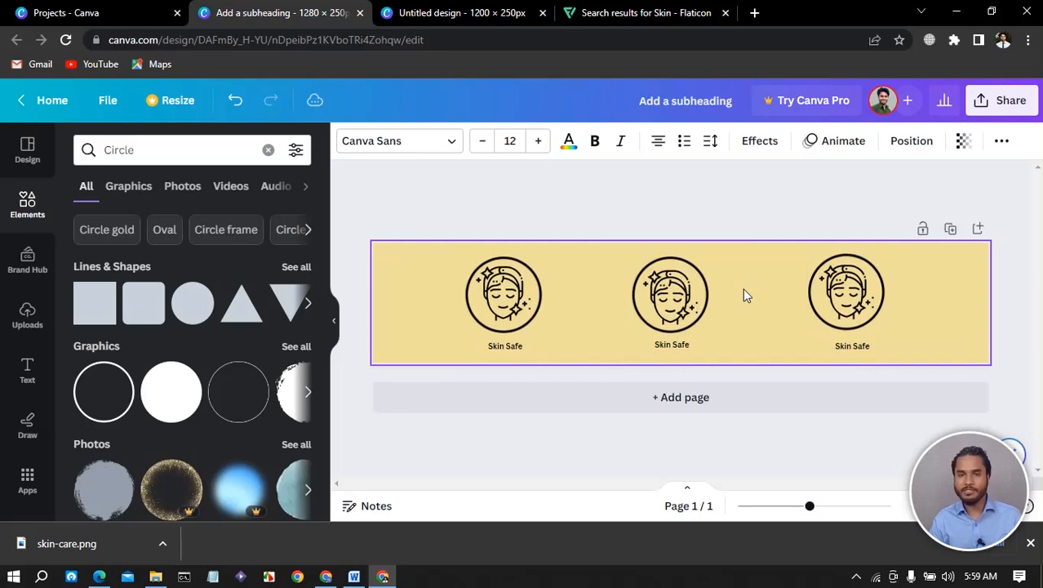
pyautogui.hotkey('ctrl', 'a')
pyautogui.click(734, 301)
# Step: Shift the right Skin Safe label slightly to the right beneath its circle
pyautogui.moveTo(850, 347); pyautogui.dragTo(855, 348)
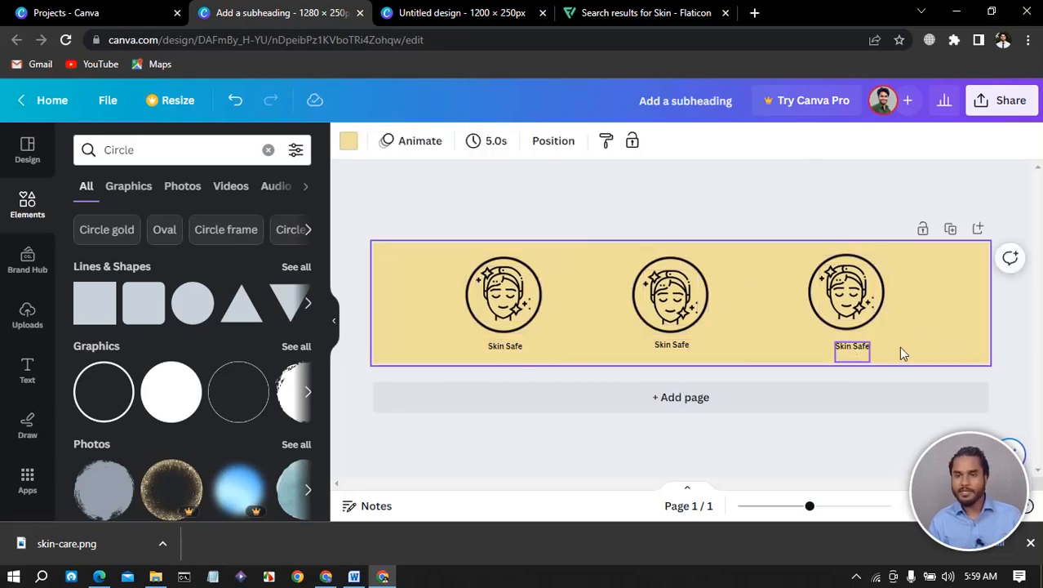
pyautogui.click(950, 349)
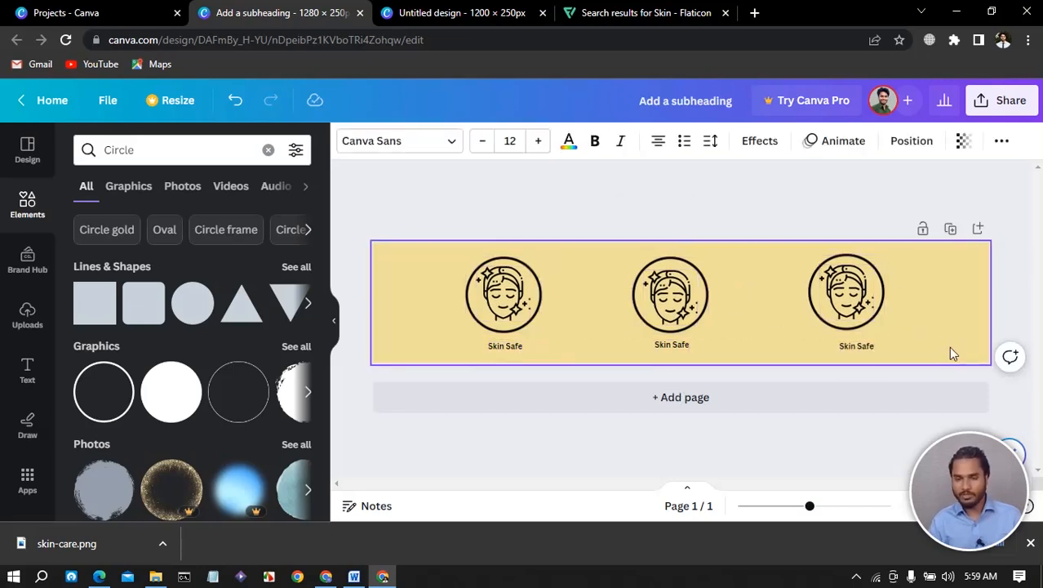
# Step: Nudge the right Skin Safe label slightly up and left so it sits centered beneath its circle
pyautogui.press('Up')
pyautogui.press('Left')
pyautogui.press('Up')
pyautogui.press('Up')
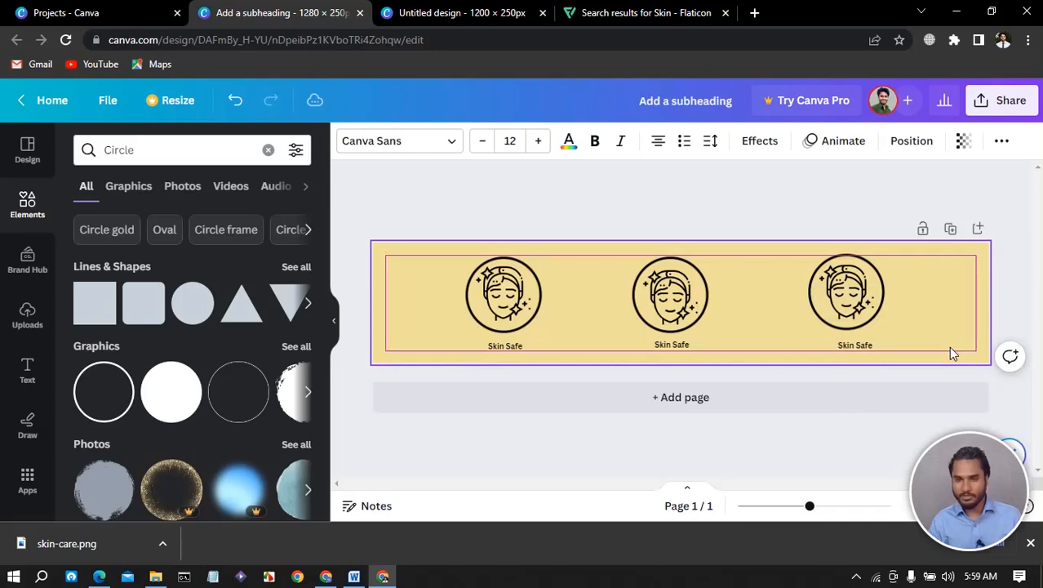
pyautogui.press('Left')
pyautogui.press('Left')
pyautogui.press('Left')
pyautogui.press('Up')
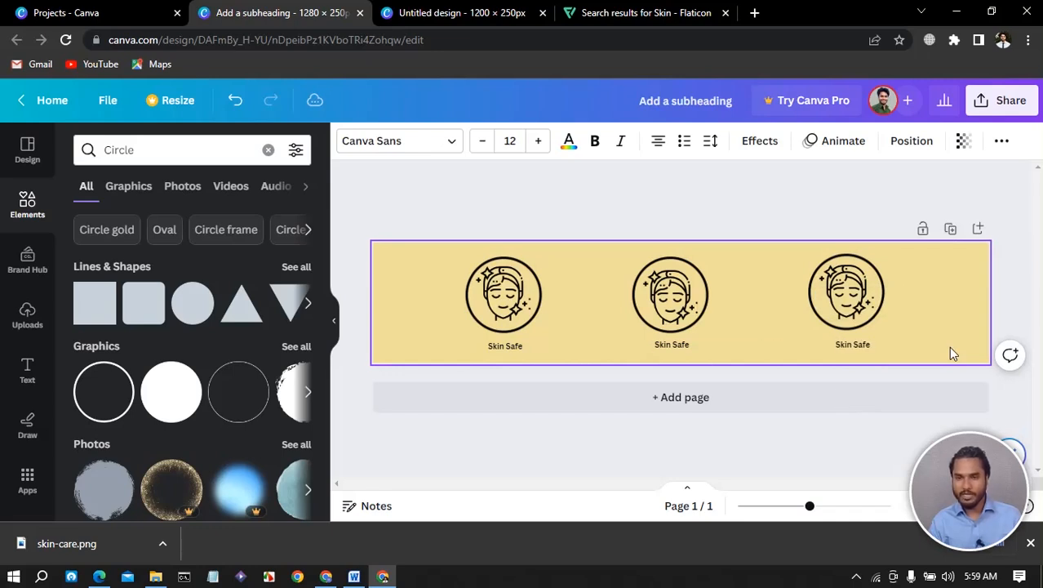
pyautogui.press('Up')
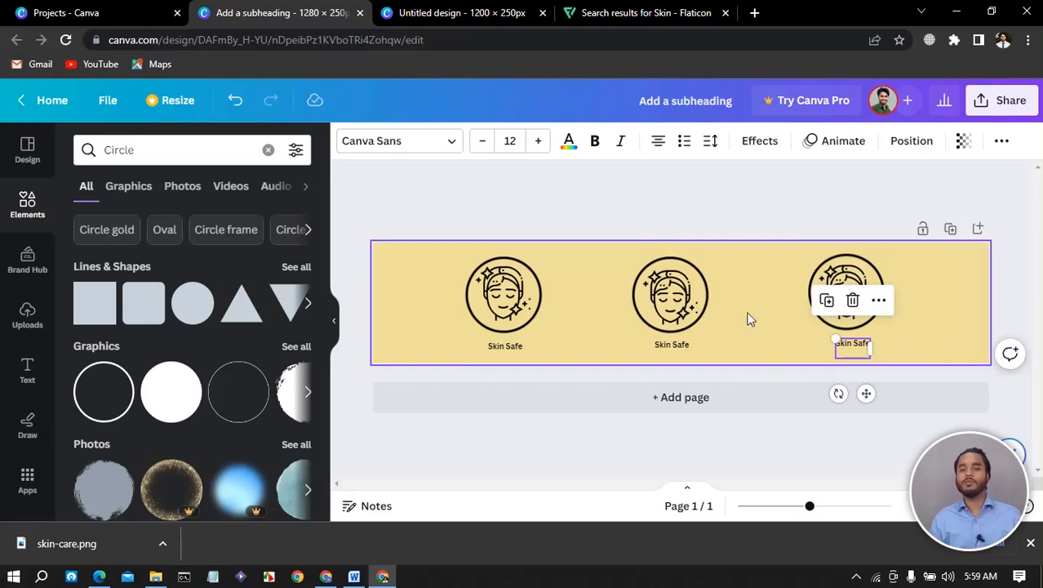
# Step: Select all the icons, circles and labels and nudge them together slightly right and down to balance them on the banner
pyautogui.hotkey('ctrl', 'a')
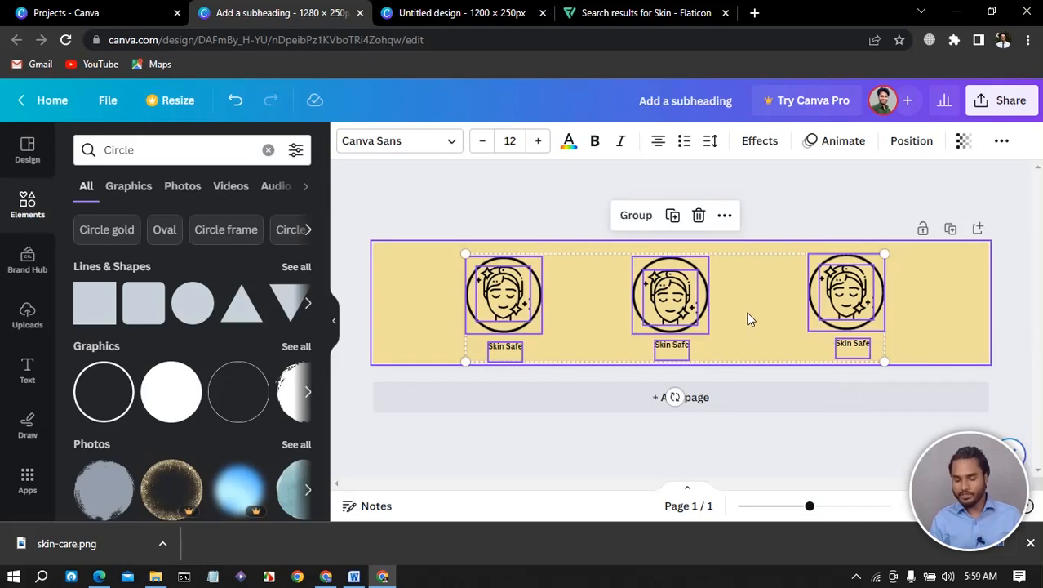
pyautogui.press('Left')
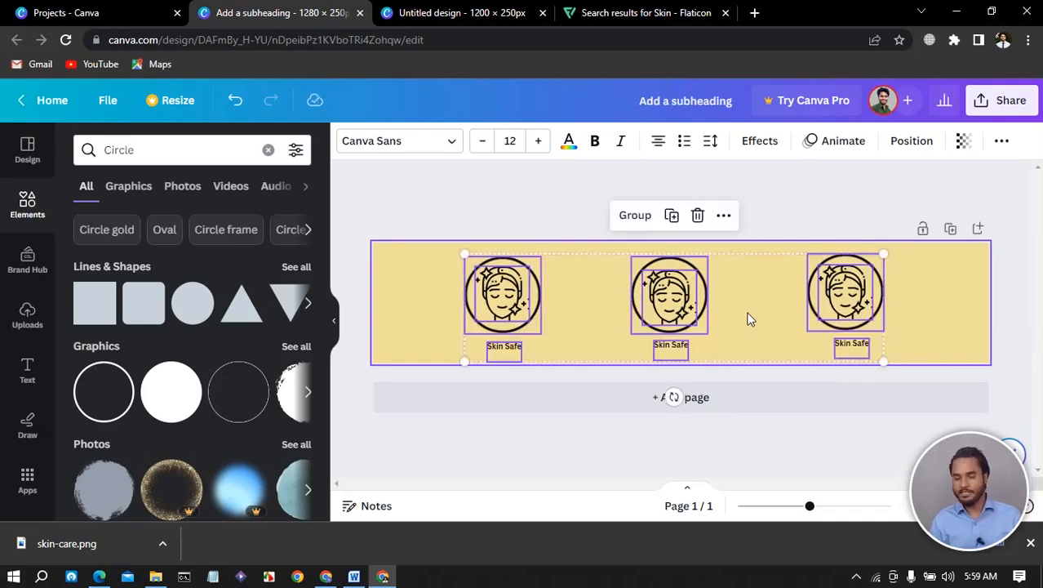
pyautogui.press('Right')
pyautogui.press('Right')
pyautogui.press('Right')
pyautogui.press('Down')
pyautogui.press('Down')
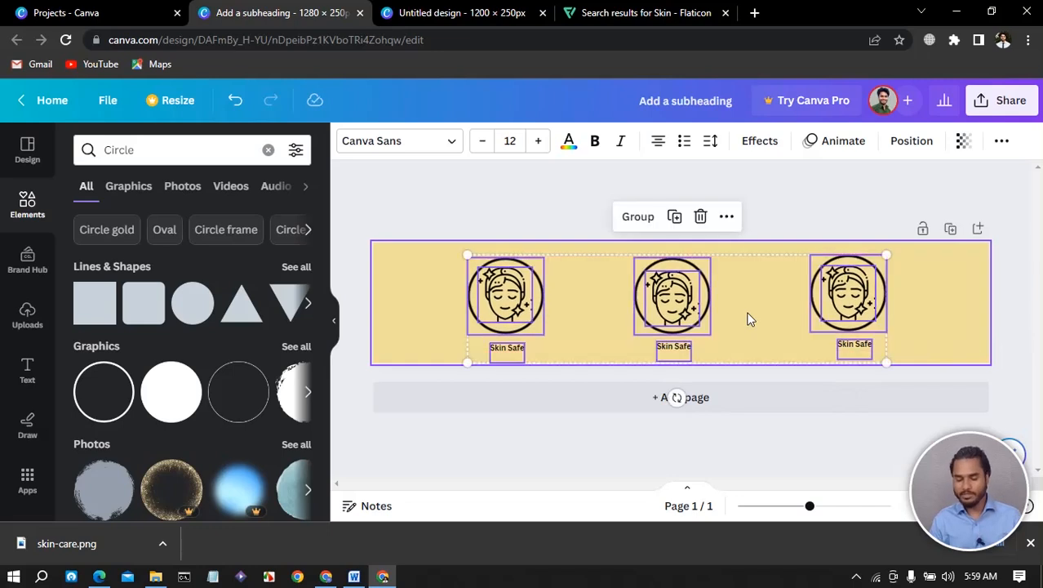
pyautogui.press('Up')
pyautogui.press('Down')
pyautogui.press('Up')
pyautogui.press('Down')
pyautogui.press('Left')
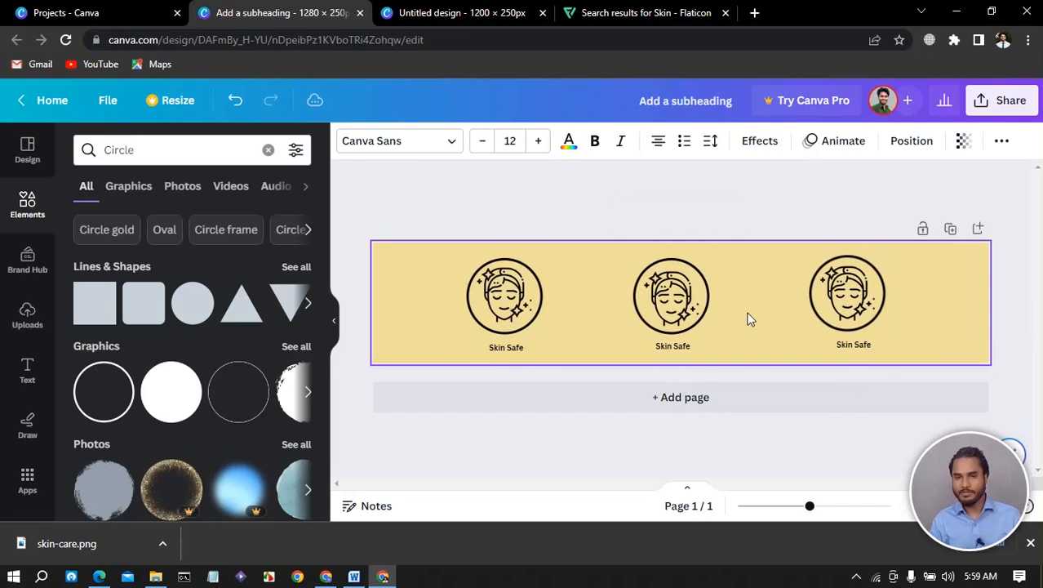
pyautogui.press('Up')
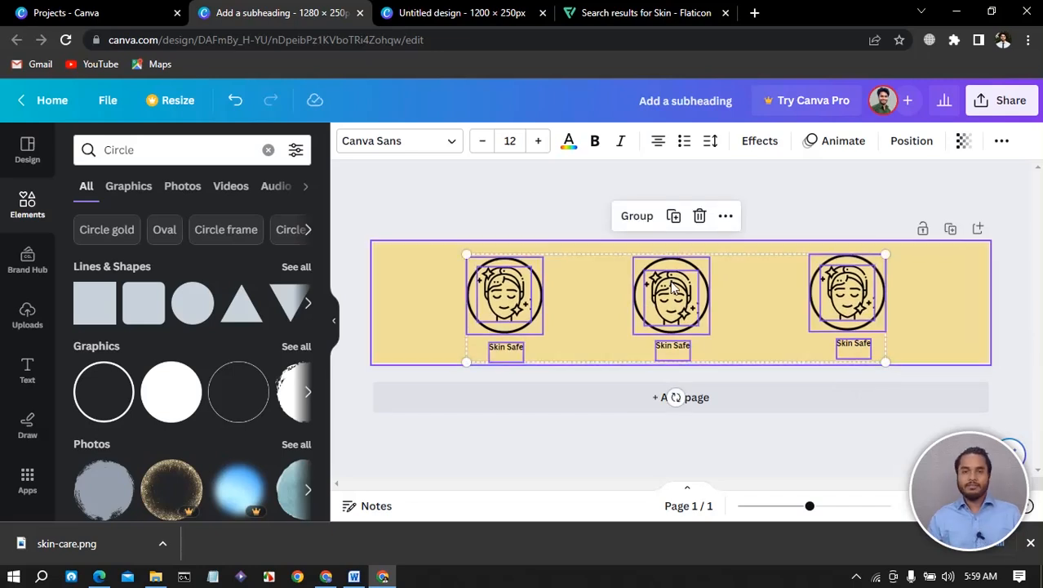
pyautogui.click(528, 220)
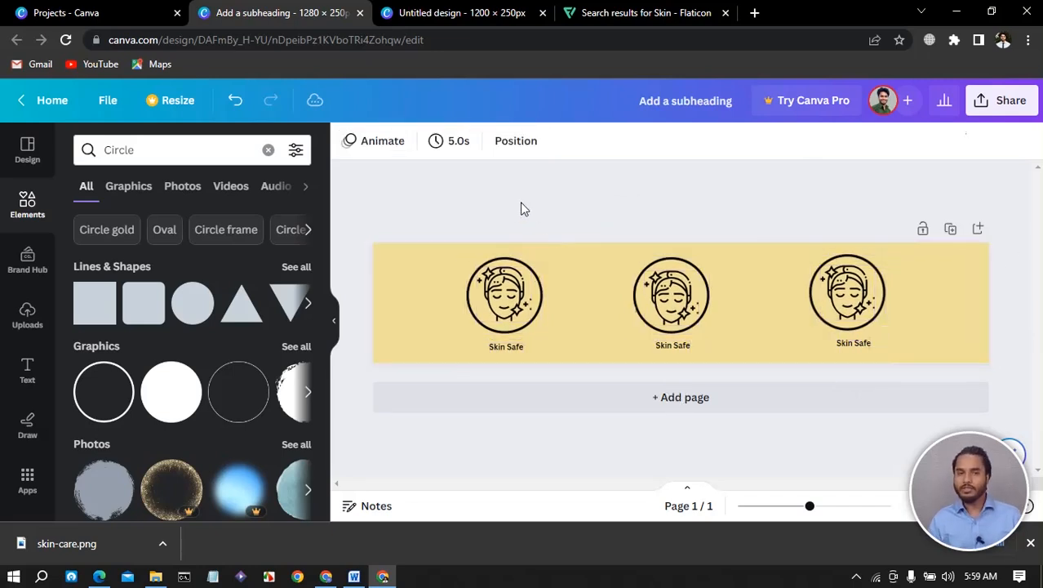
# Step: Try a custom color on the circle around the left icon and bring it back to black
pyautogui.click(537, 290)
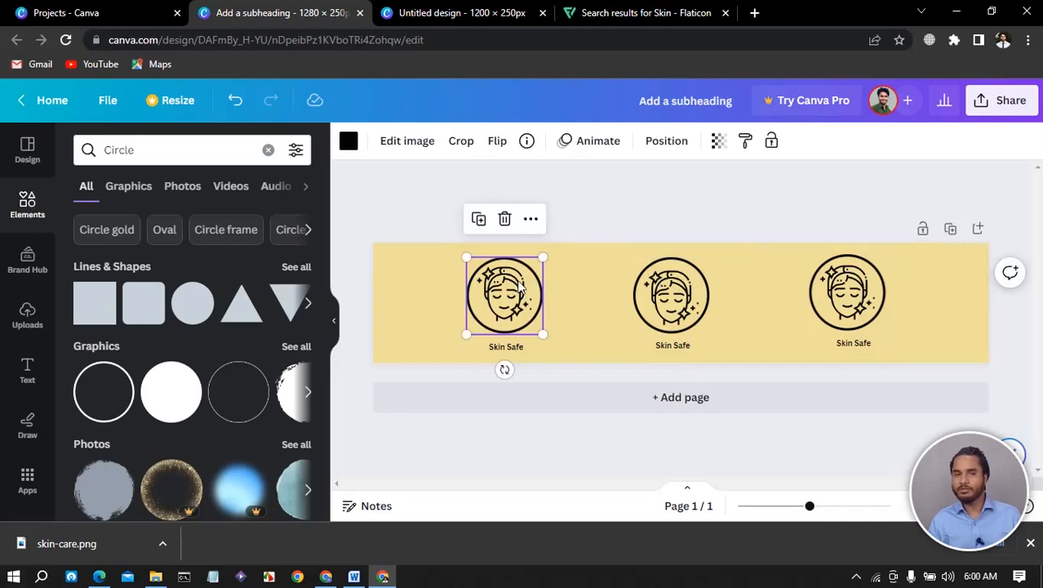
pyautogui.click(348, 141)
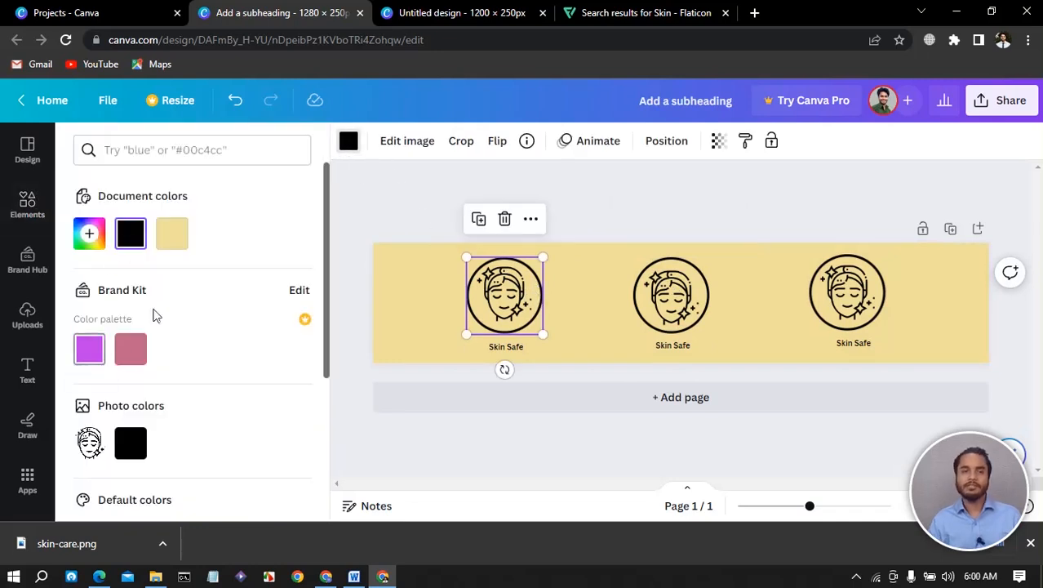
pyautogui.click(89, 234)
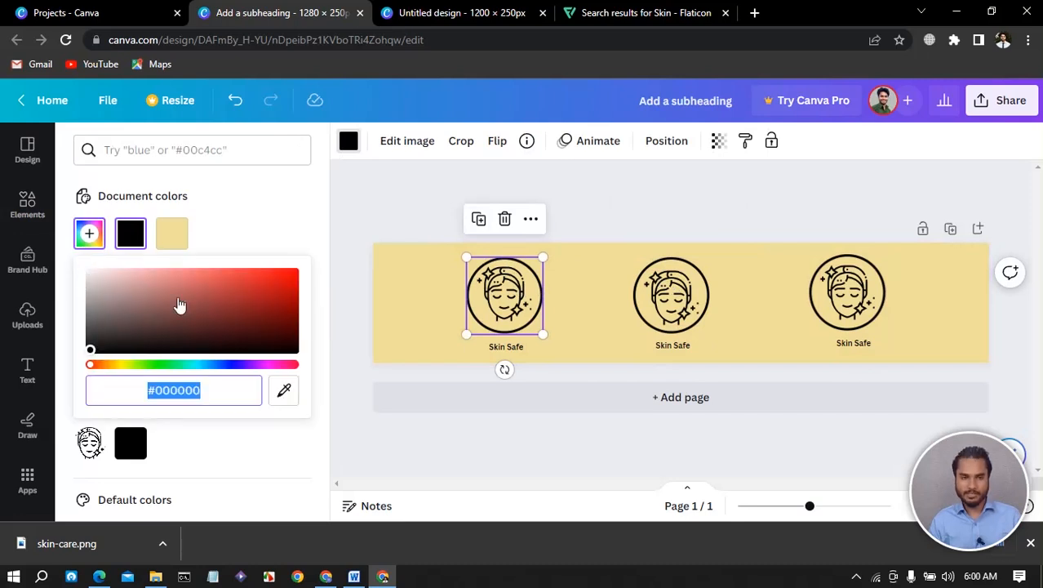
pyautogui.click(249, 284)
pyautogui.moveTo(250, 284); pyautogui.dragTo(32, 381)
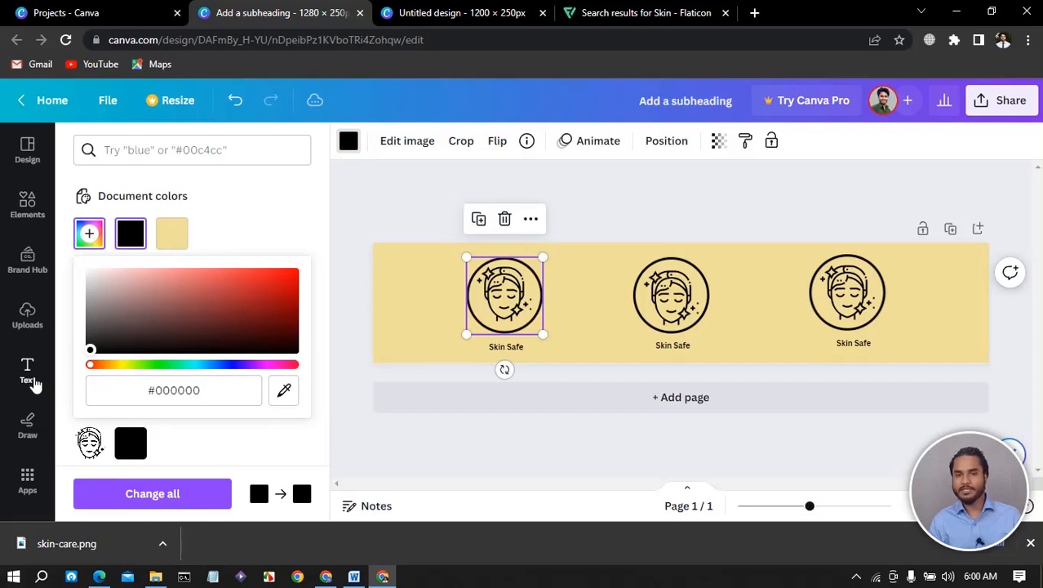
pyautogui.click(352, 400)
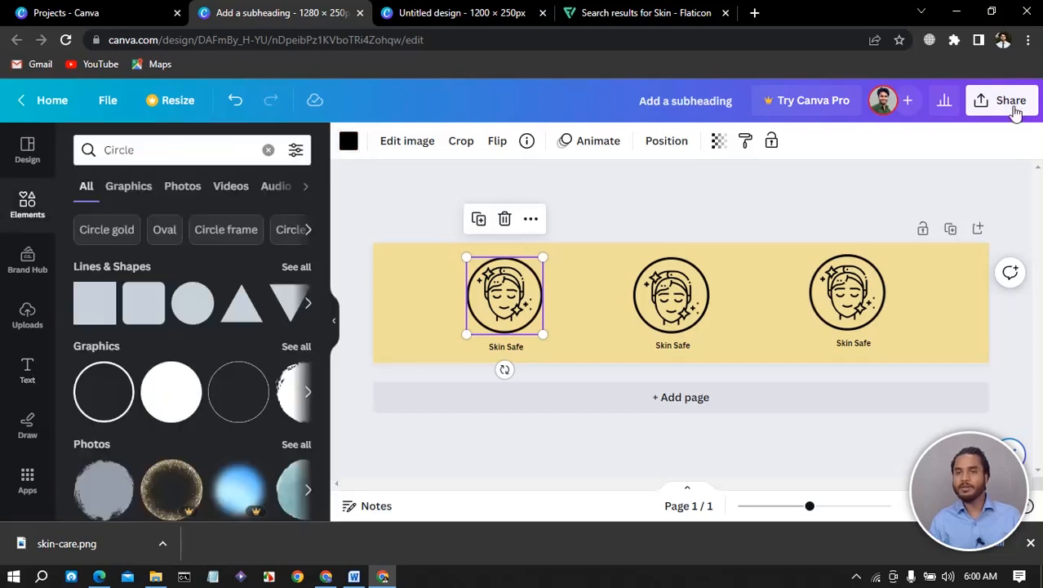
# Step: Download the finished banner as a PNG at 1,280 × 250 px
pyautogui.click(1007, 104)
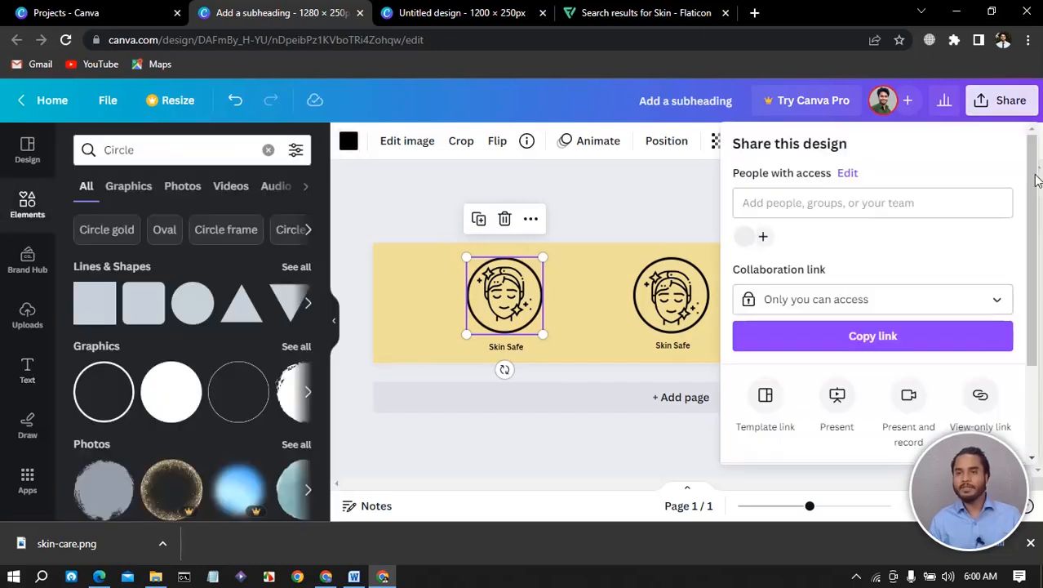
pyautogui.scroll(-2, 862, 271)
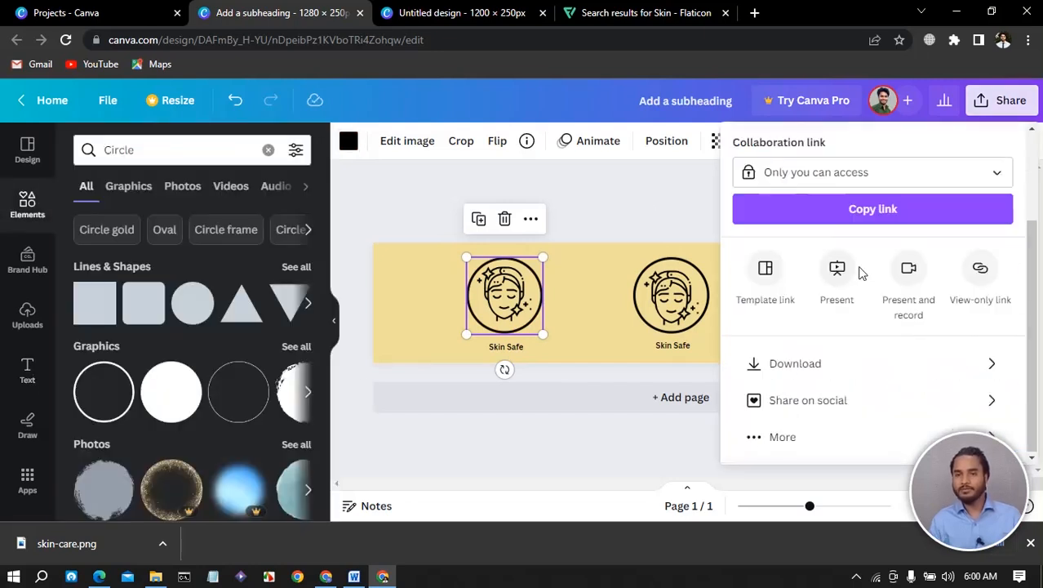
pyautogui.click(817, 363)
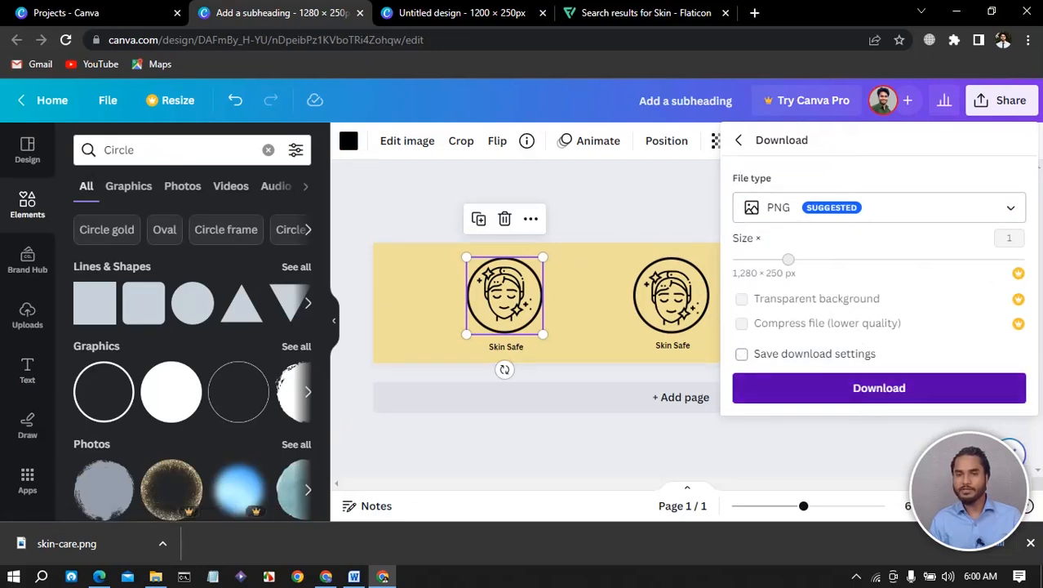
pyautogui.click(879, 388)
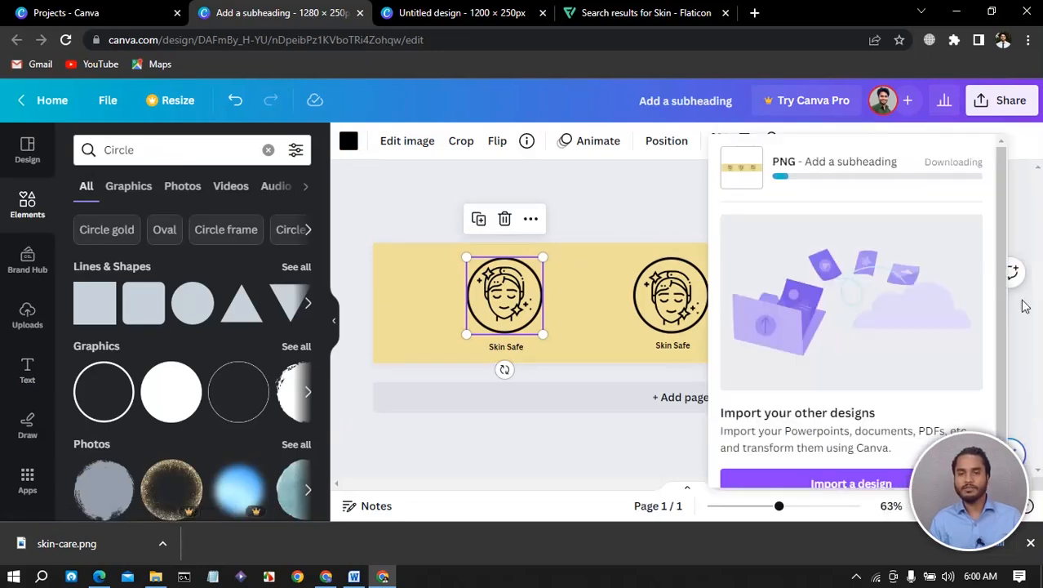
pyautogui.click(628, 20)
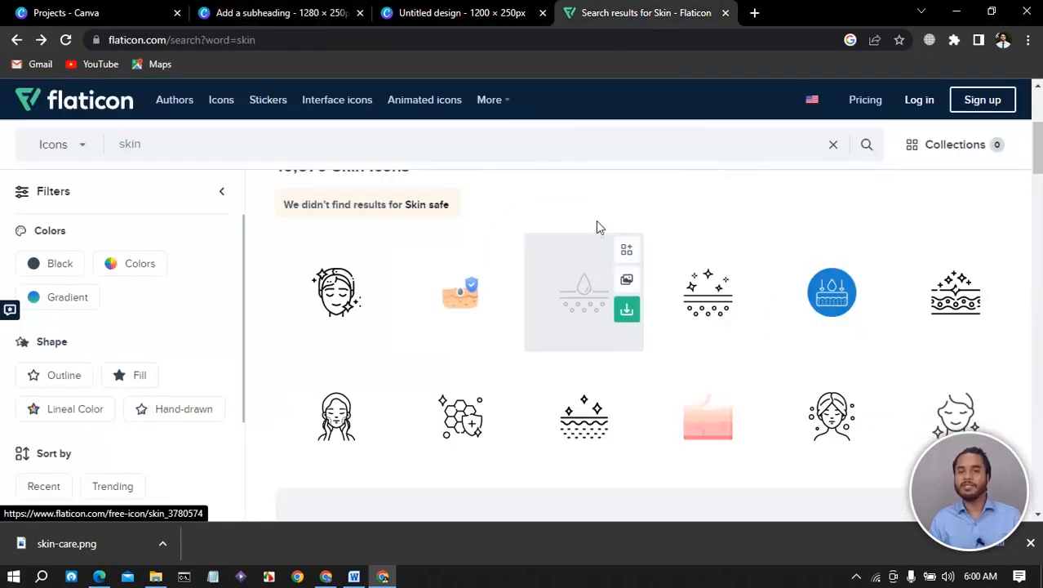
pyautogui.click(122, 17)
pyautogui.click(343, 15)
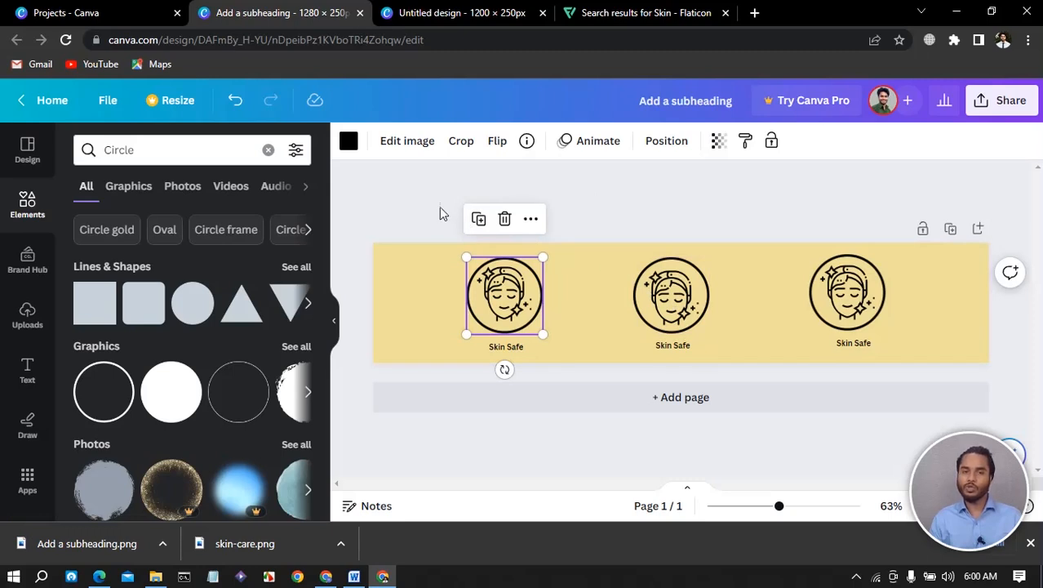
pyautogui.click(726, 203)
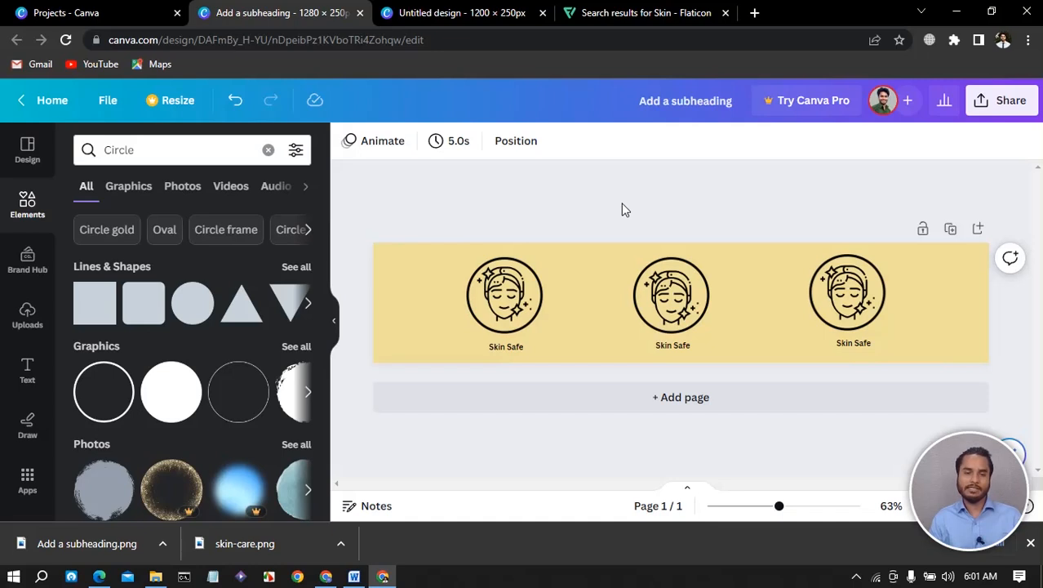
# Step: Switch to the My Store preview in the other Chrome window and review the homepage from the header to the gold icon banner
pyautogui.click(326, 576)
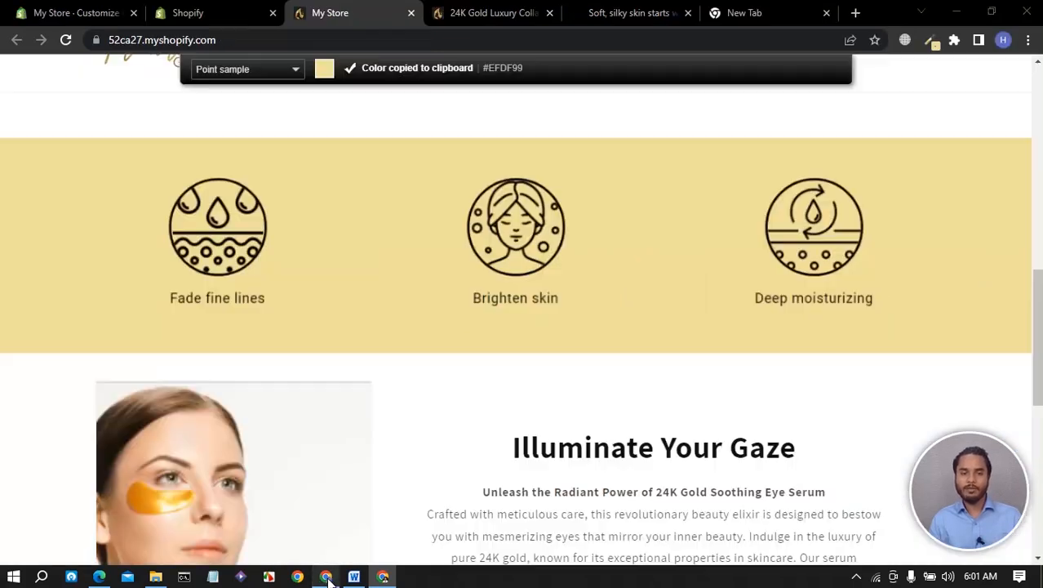
pyautogui.scroll(-1, 480, 303)
pyautogui.scroll(10, 488, 333)
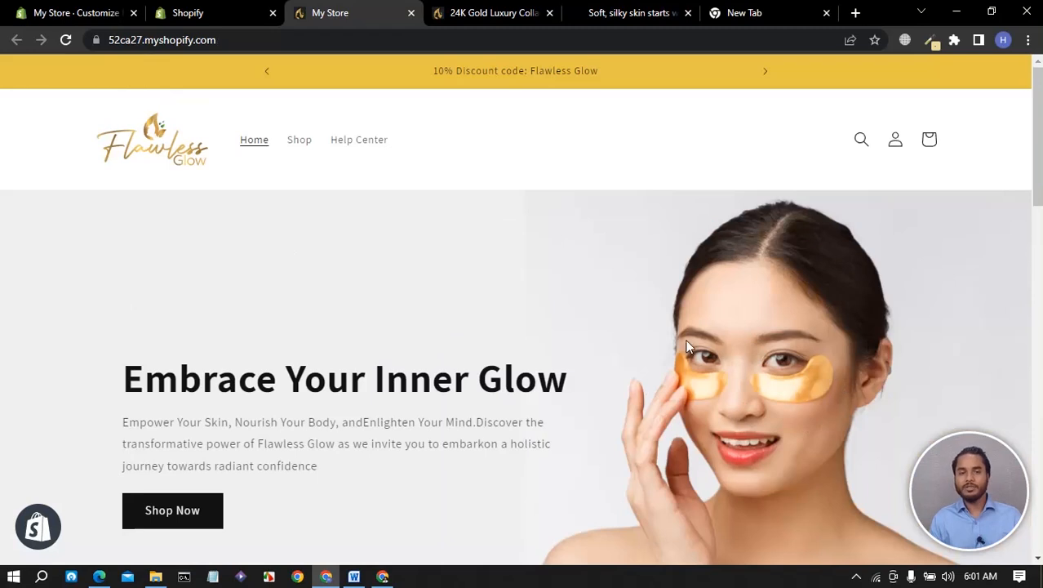
pyautogui.scroll(-3, 539, 312)
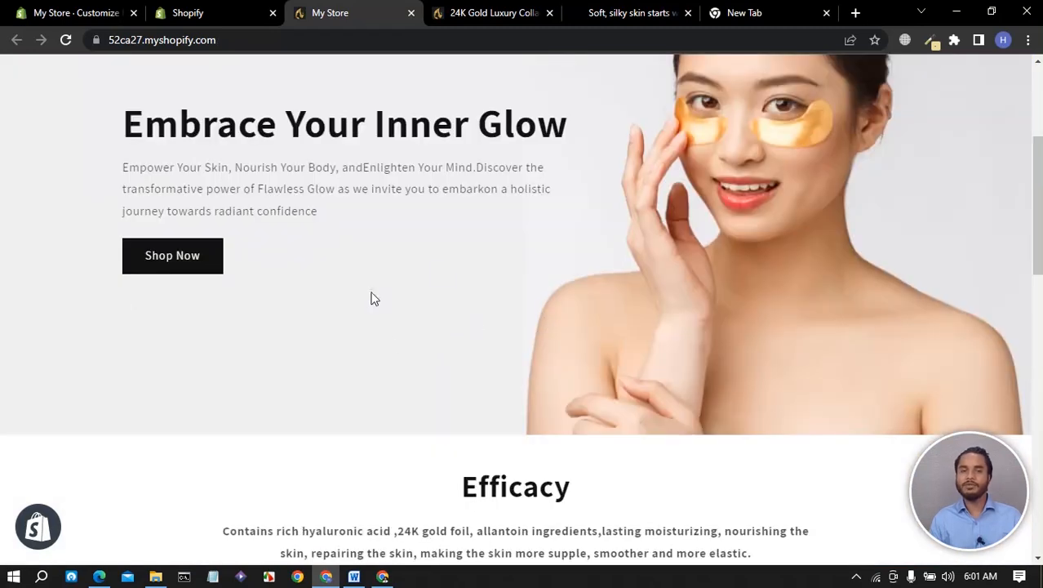
pyautogui.scroll(-6, 493, 326)
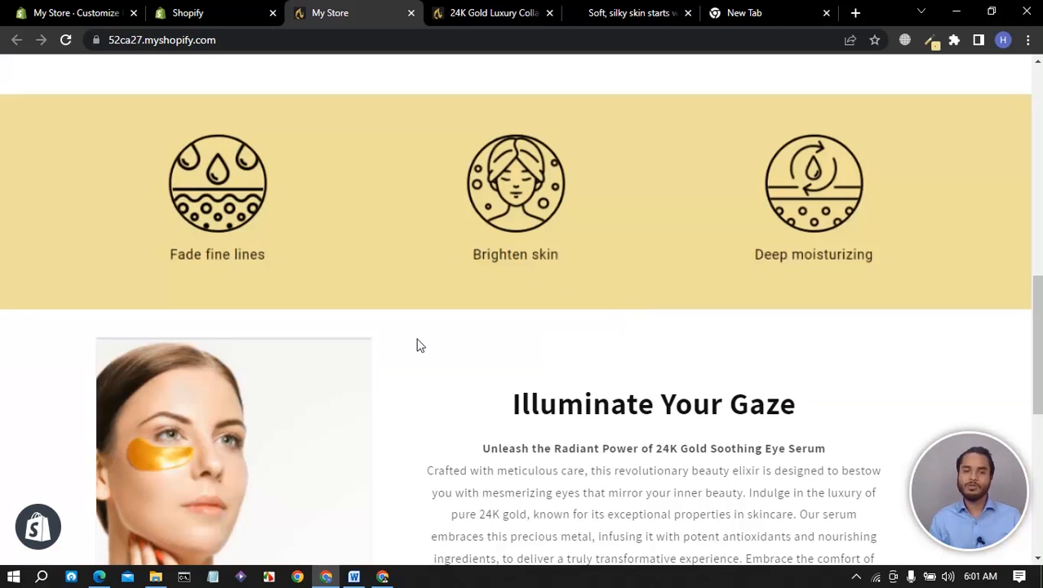
pyautogui.scroll(5, 466, 337)
pyautogui.scroll(3, 467, 336)
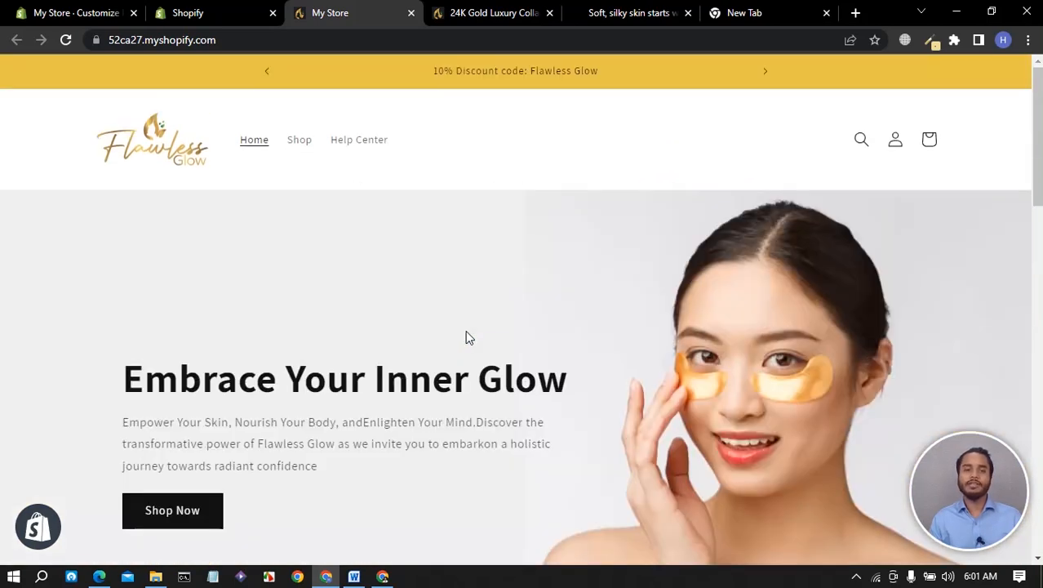